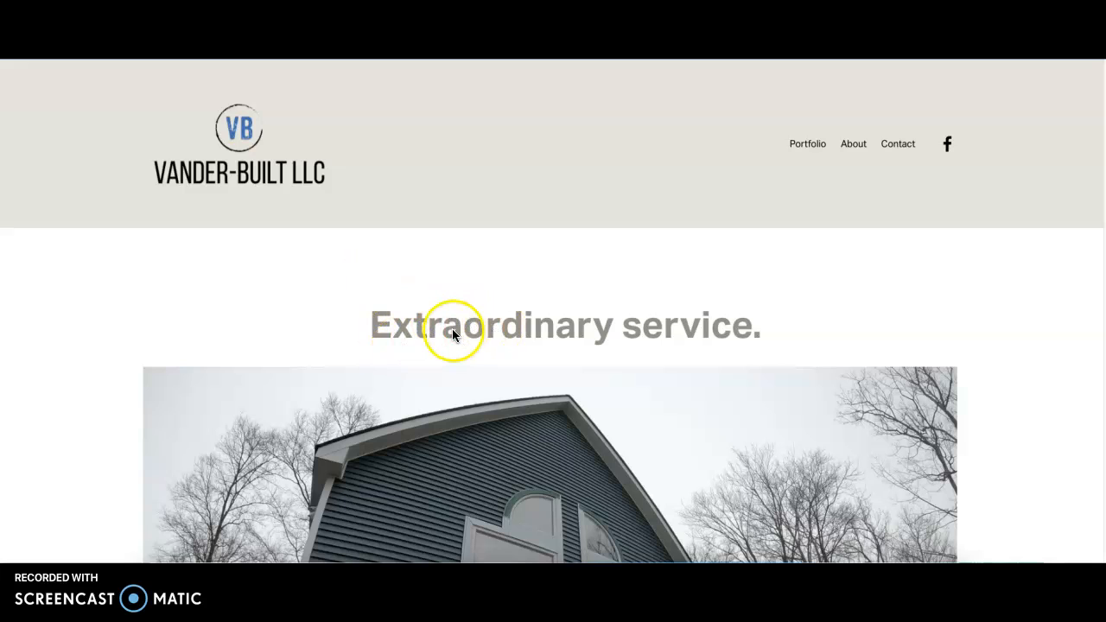
Check the file name of the house photo under the homepage headline with Save Image As, and cancel without saving.
{"action": "scroll", "coordinate": [452, 334], "scroll_direction": "down", "scroll_amount": 3}
{"action": "scroll", "coordinate": [535, 320], "scroll_direction": "down", "scroll_amount": 1}
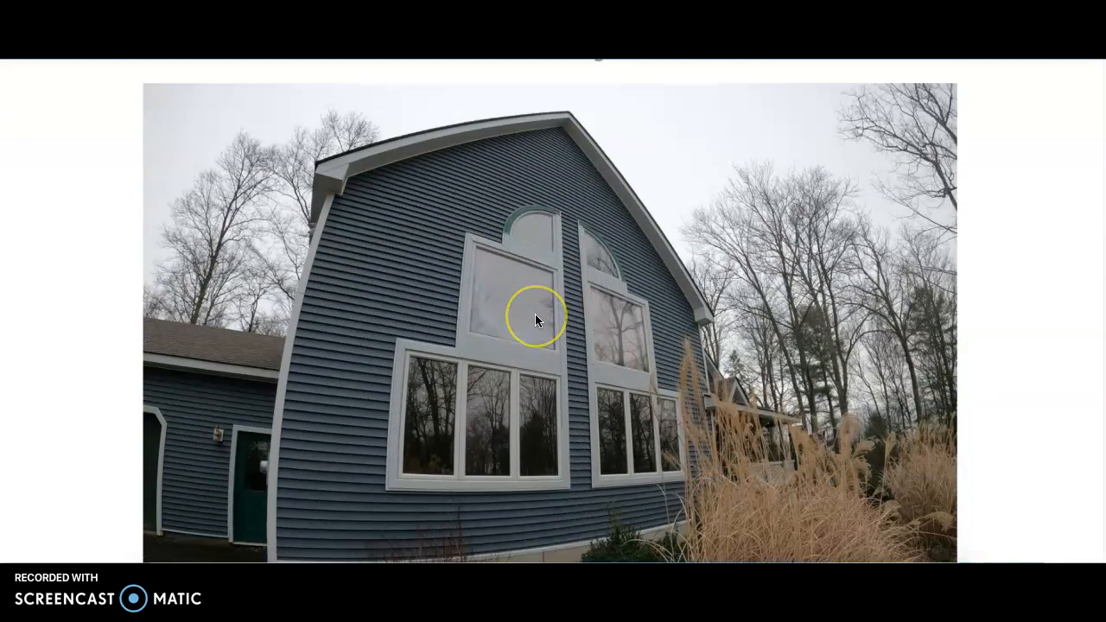
{"action": "scroll", "coordinate": [534, 319], "scroll_direction": "up", "scroll_amount": 1}
{"action": "left_click", "coordinate": [520, 373]}
{"action": "scroll", "coordinate": [521, 371], "scroll_direction": "up", "scroll_amount": 2}
{"action": "scroll", "coordinate": [521, 371], "scroll_direction": "down", "scroll_amount": 1}
{"action": "right_click", "coordinate": [543, 379]}
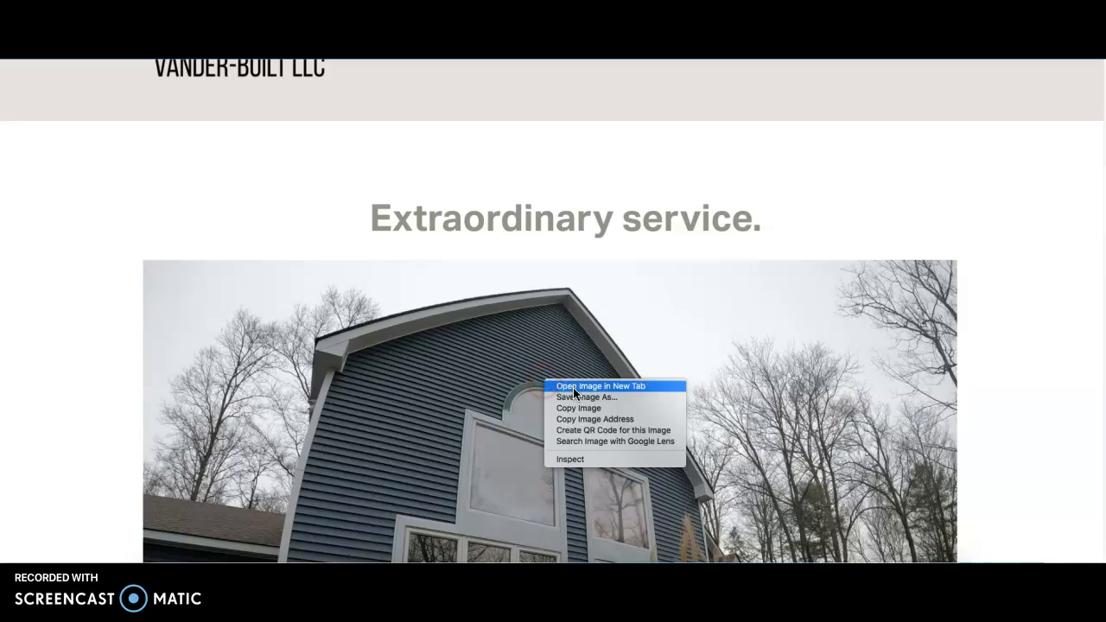
{"action": "left_click", "coordinate": [575, 397]}
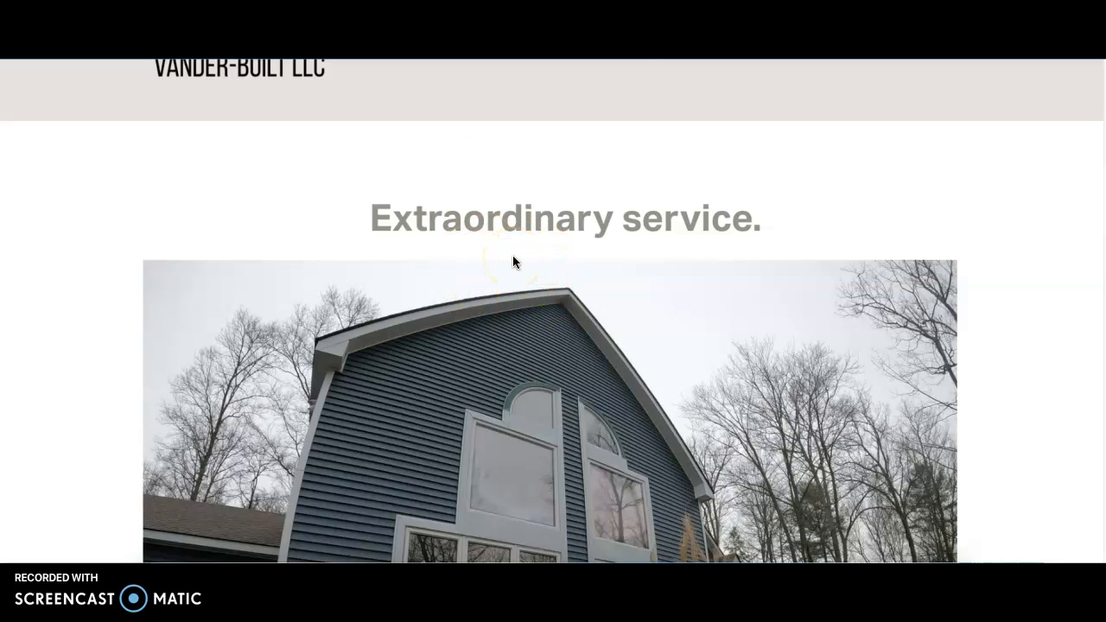
{"action": "left_click", "coordinate": [493, 73]}
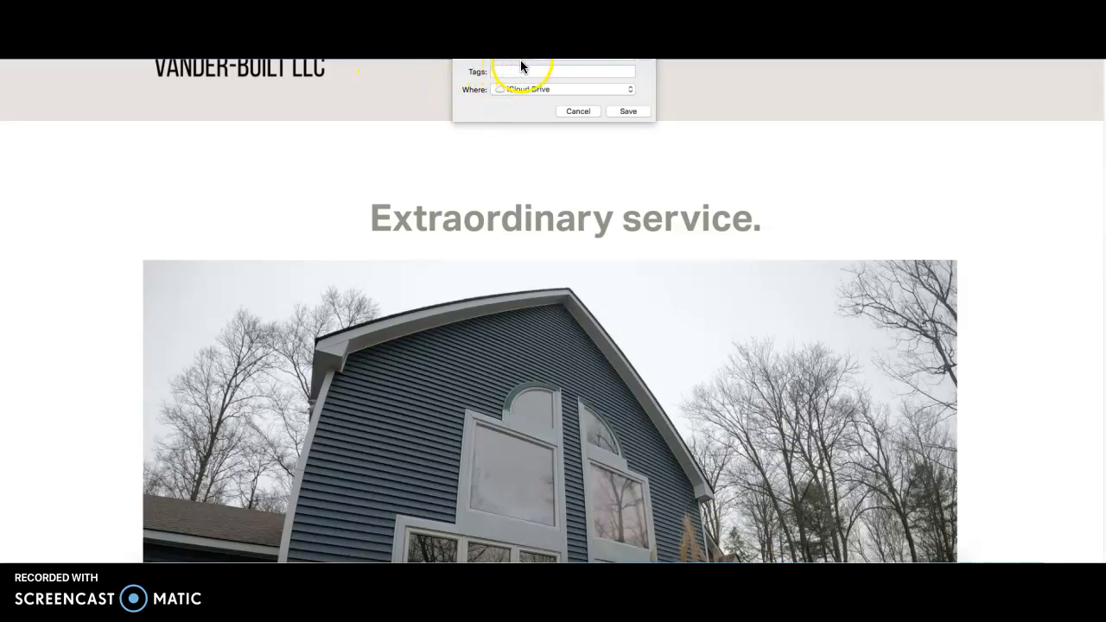
{"action": "left_click", "coordinate": [586, 109]}
Examine the homepage's navigation links, the "Extraordinary service." headline and the large house photo for searchable content.
{"action": "scroll", "coordinate": [461, 323], "scroll_direction": "down", "scroll_amount": 5}
{"action": "scroll", "coordinate": [432, 311], "scroll_direction": "up", "scroll_amount": 7}
{"action": "scroll", "coordinate": [567, 363], "scroll_direction": "down", "scroll_amount": 2}
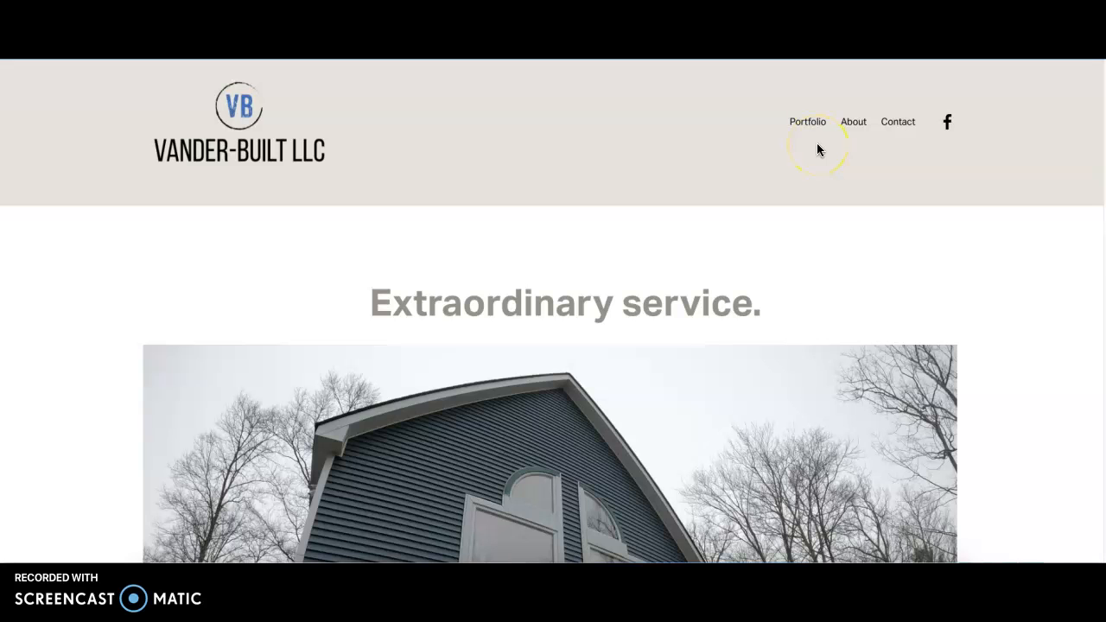
{"action": "scroll", "coordinate": [546, 216], "scroll_direction": "down", "scroll_amount": 3}
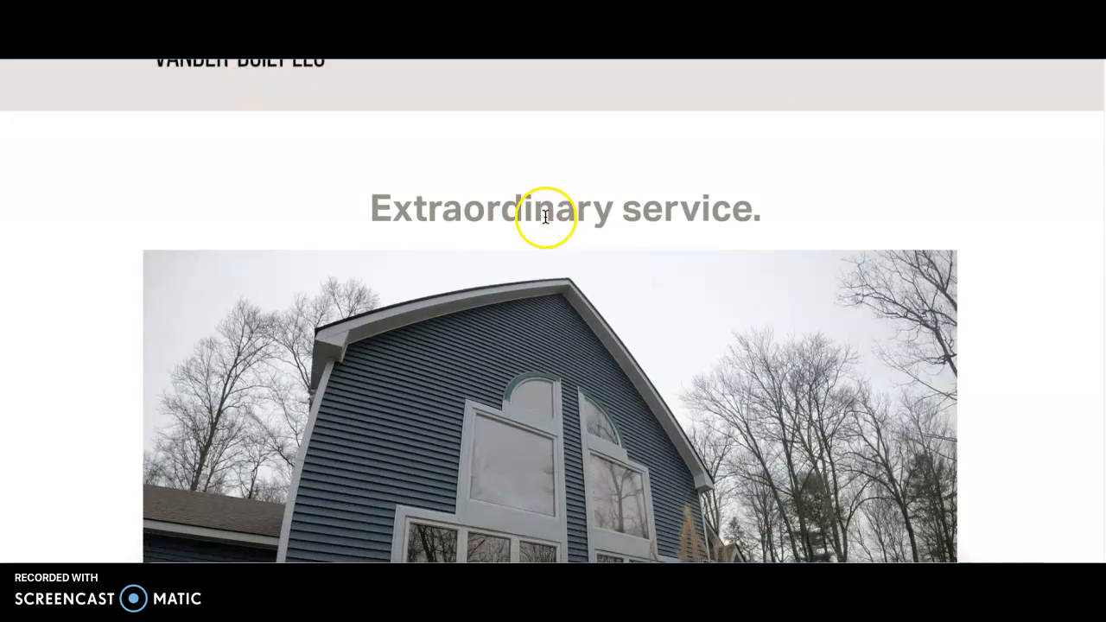
{"action": "scroll", "coordinate": [541, 217], "scroll_direction": "up", "scroll_amount": 3}
{"action": "scroll", "coordinate": [541, 217], "scroll_direction": "down", "scroll_amount": 5}
{"action": "scroll", "coordinate": [568, 217], "scroll_direction": "up", "scroll_amount": 1}
{"action": "scroll", "coordinate": [698, 289], "scroll_direction": "down", "scroll_amount": 1}
{"action": "scroll", "coordinate": [415, 197], "scroll_direction": "up", "scroll_amount": 2}
{"action": "scroll", "coordinate": [614, 261], "scroll_direction": "down", "scroll_amount": 1}
Examine the "About the Company." section, its photo and text, and the customer testimonials below it.
{"action": "scroll", "coordinate": [609, 264], "scroll_direction": "down", "scroll_amount": 6}
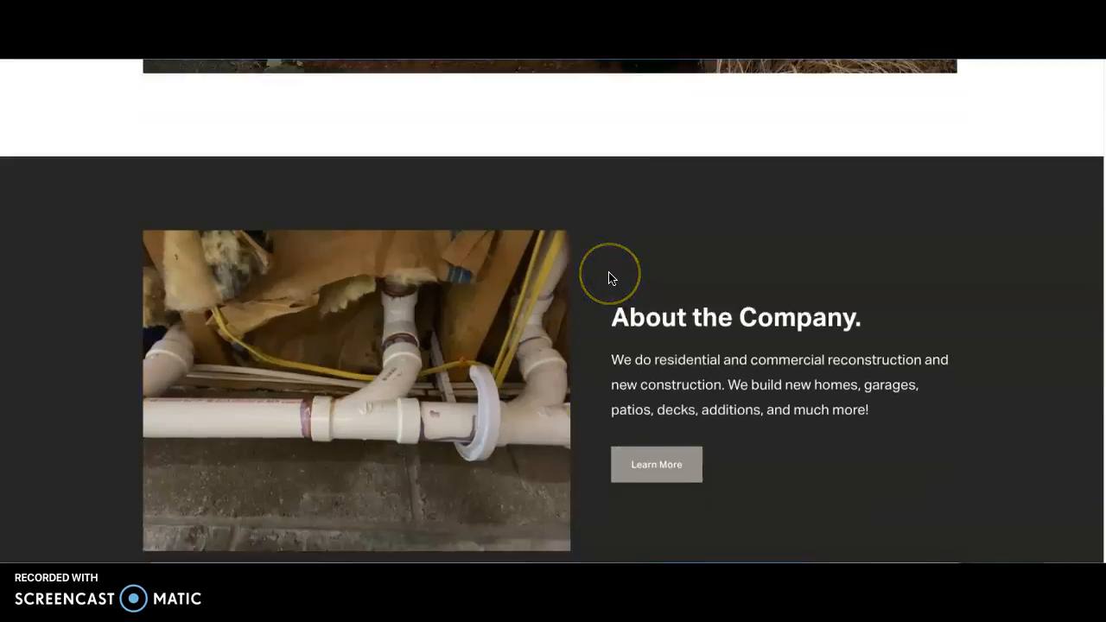
{"action": "scroll", "coordinate": [618, 269], "scroll_direction": "down", "scroll_amount": 5}
{"action": "scroll", "coordinate": [618, 269], "scroll_direction": "up", "scroll_amount": 5}
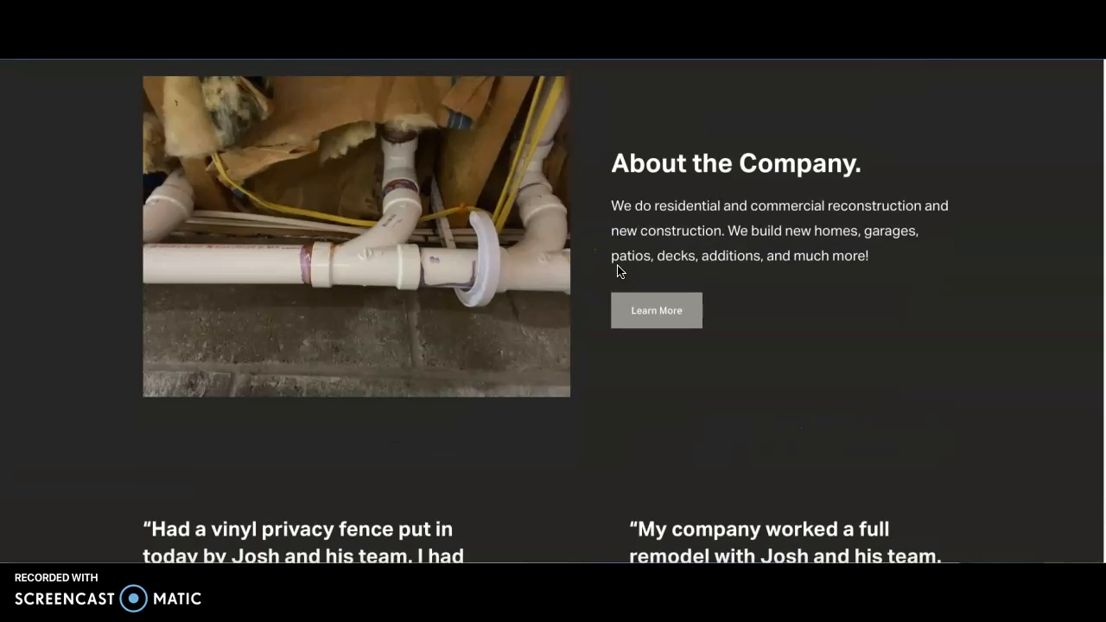
{"action": "scroll", "coordinate": [619, 270], "scroll_direction": "down", "scroll_amount": 2}
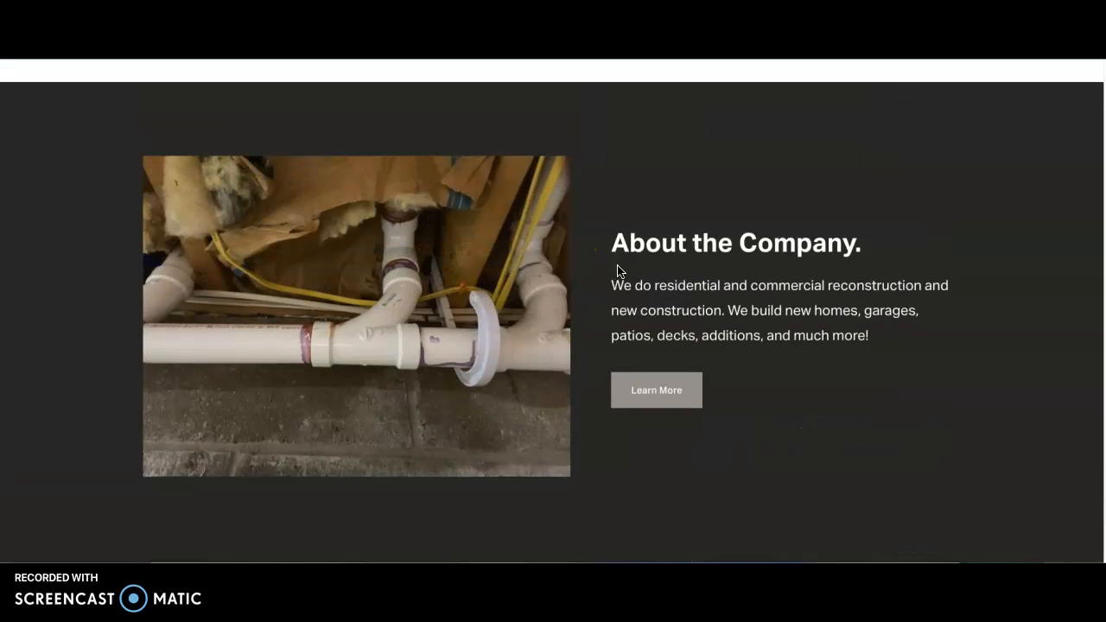
{"action": "scroll", "coordinate": [619, 270], "scroll_direction": "up", "scroll_amount": 1}
{"action": "scroll", "coordinate": [619, 270], "scroll_direction": "up", "scroll_amount": 1}
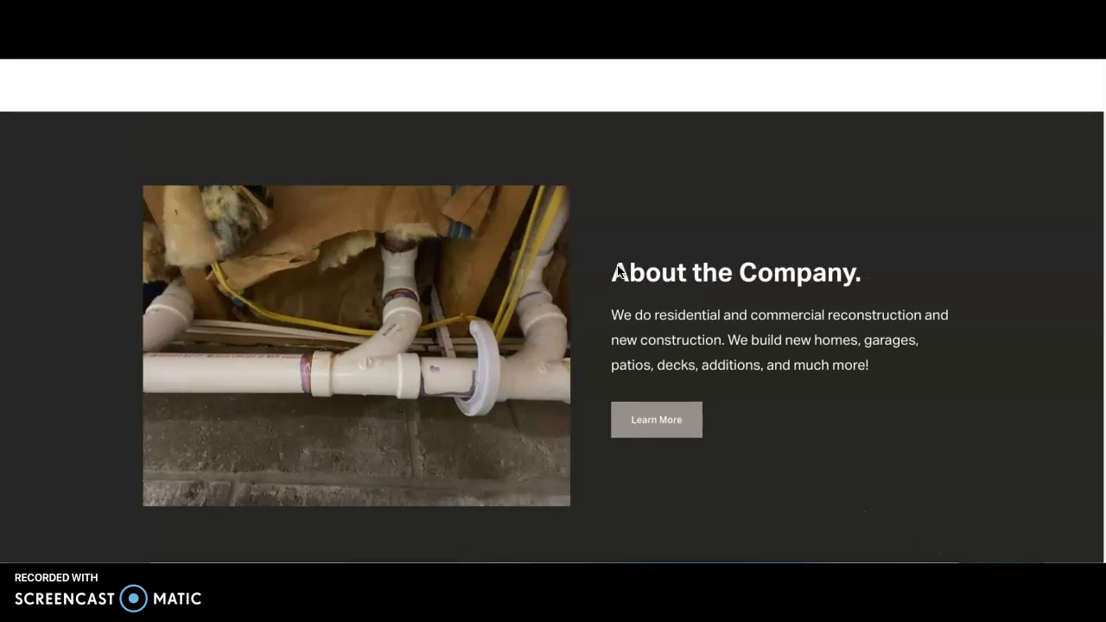
{"action": "scroll", "coordinate": [618, 270], "scroll_direction": "down", "scroll_amount": 7}
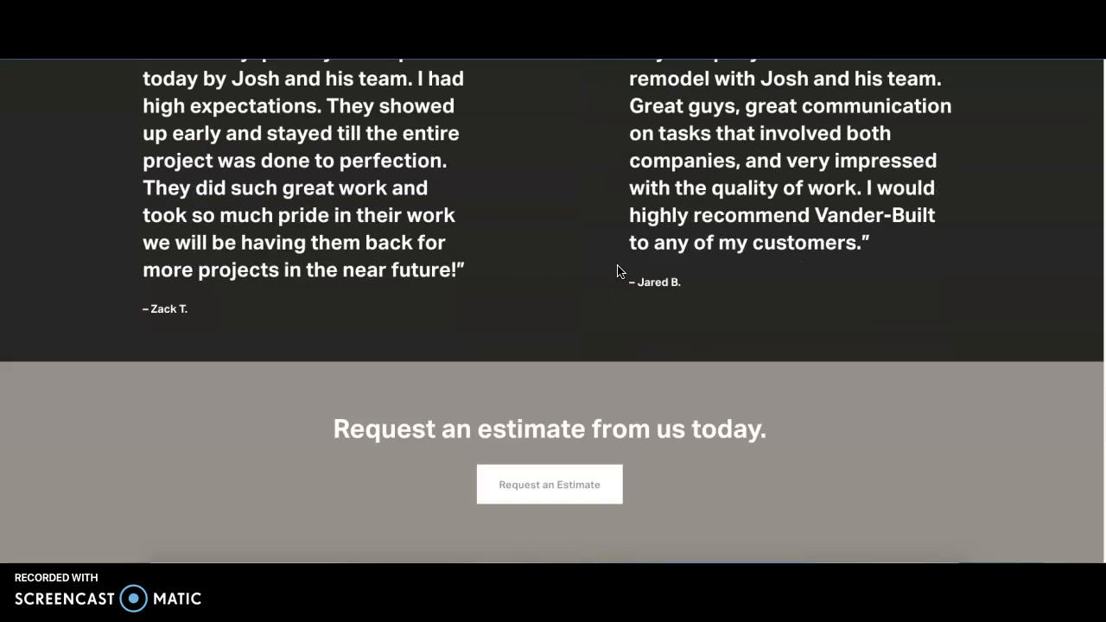
{"action": "scroll", "coordinate": [619, 270], "scroll_direction": "up", "scroll_amount": 6}
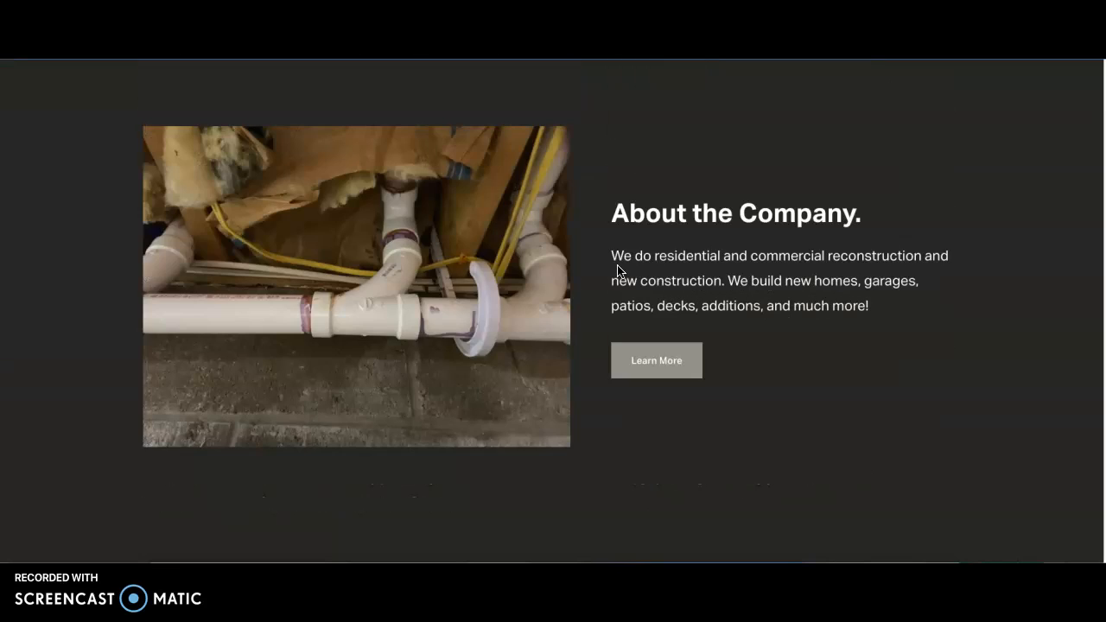
{"action": "scroll", "coordinate": [657, 234], "scroll_direction": "up", "scroll_amount": 1}
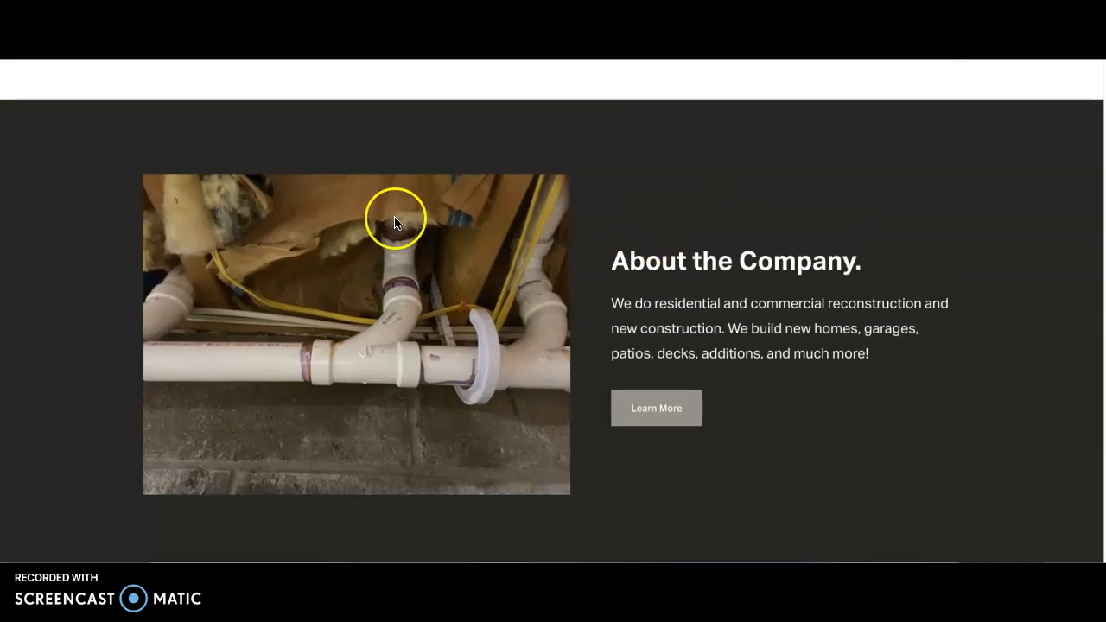
{"action": "scroll", "coordinate": [415, 226], "scroll_direction": "up", "scroll_amount": 2}
{"action": "scroll", "coordinate": [431, 231], "scroll_direction": "up", "scroll_amount": 8}
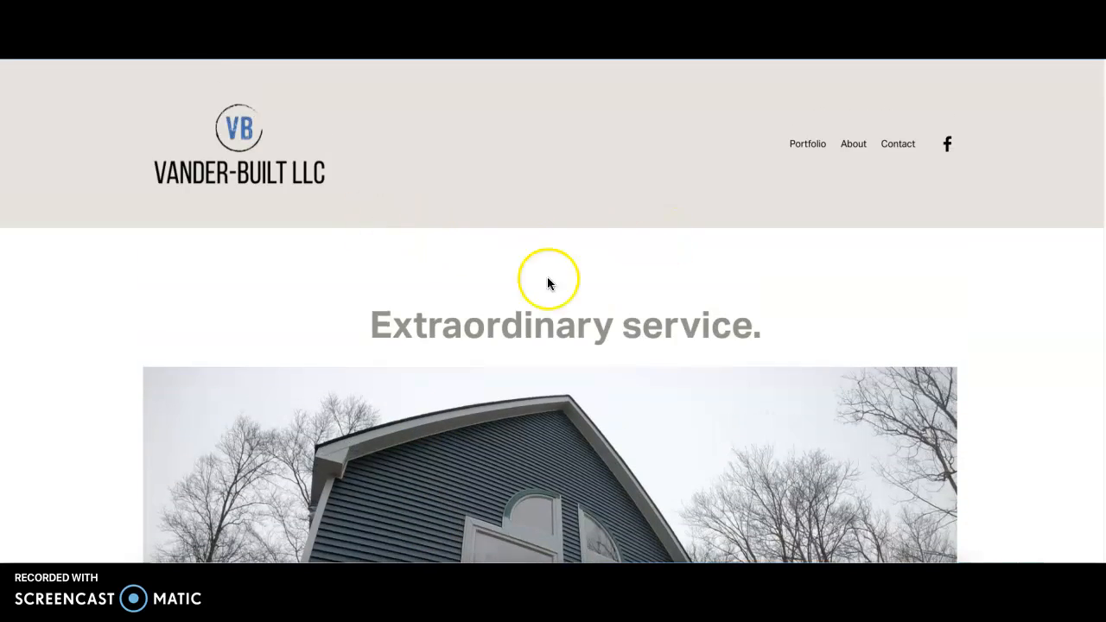
Review the whole Vander-Built homepage from the header down to the estimate request section and return to the header.
{"action": "scroll", "coordinate": [795, 352], "scroll_direction": "down", "scroll_amount": 15}
{"action": "scroll", "coordinate": [794, 352], "scroll_direction": "up", "scroll_amount": 5}
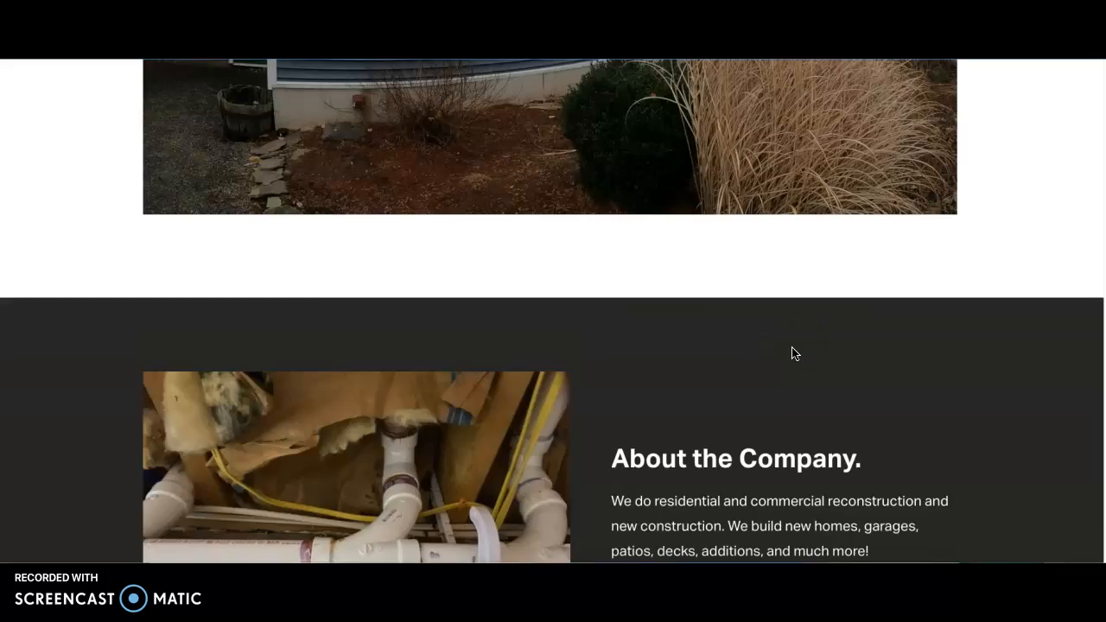
{"action": "scroll", "coordinate": [795, 353], "scroll_direction": "up", "scroll_amount": 10}
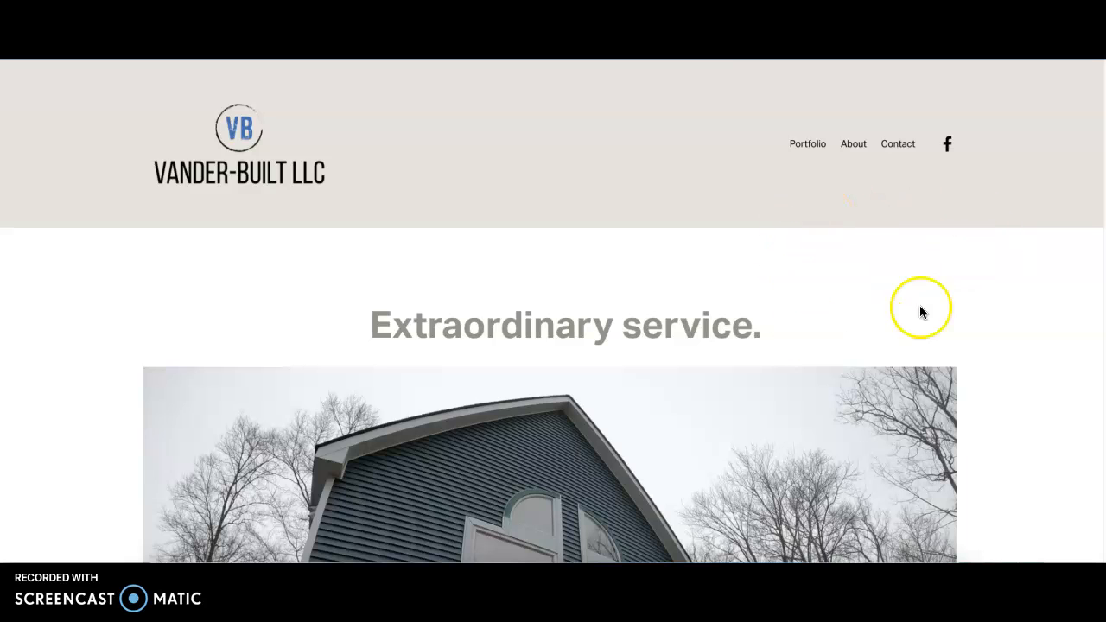
{"action": "scroll", "coordinate": [906, 324], "scroll_direction": "down", "scroll_amount": 1}
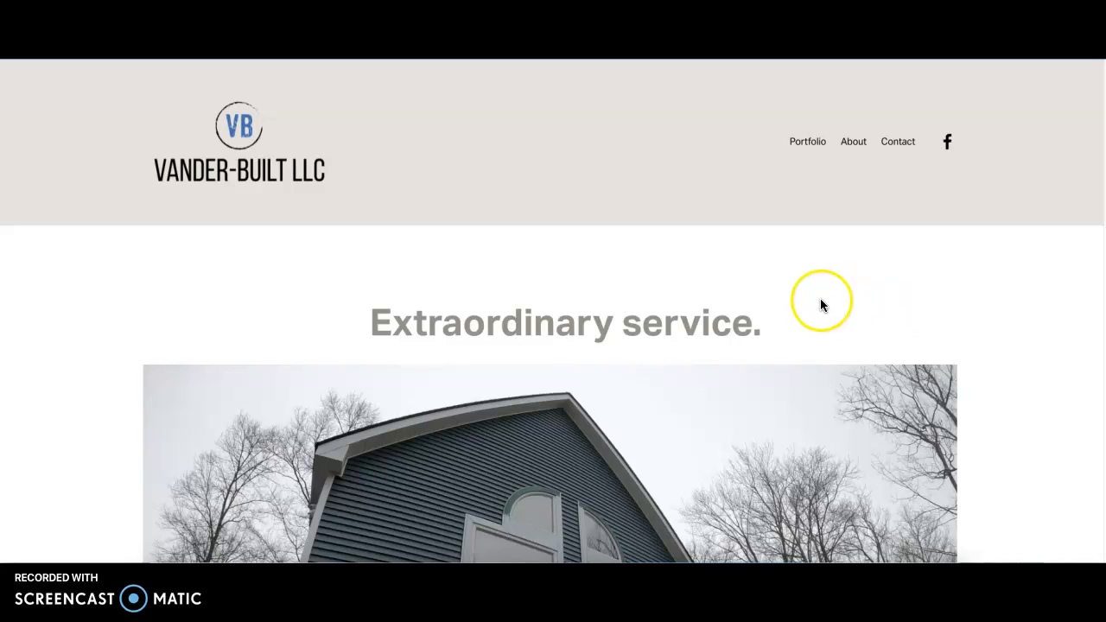
{"action": "scroll", "coordinate": [821, 303], "scroll_direction": "down", "scroll_amount": 6}
{"action": "scroll", "coordinate": [799, 308], "scroll_direction": "down", "scroll_amount": 10}
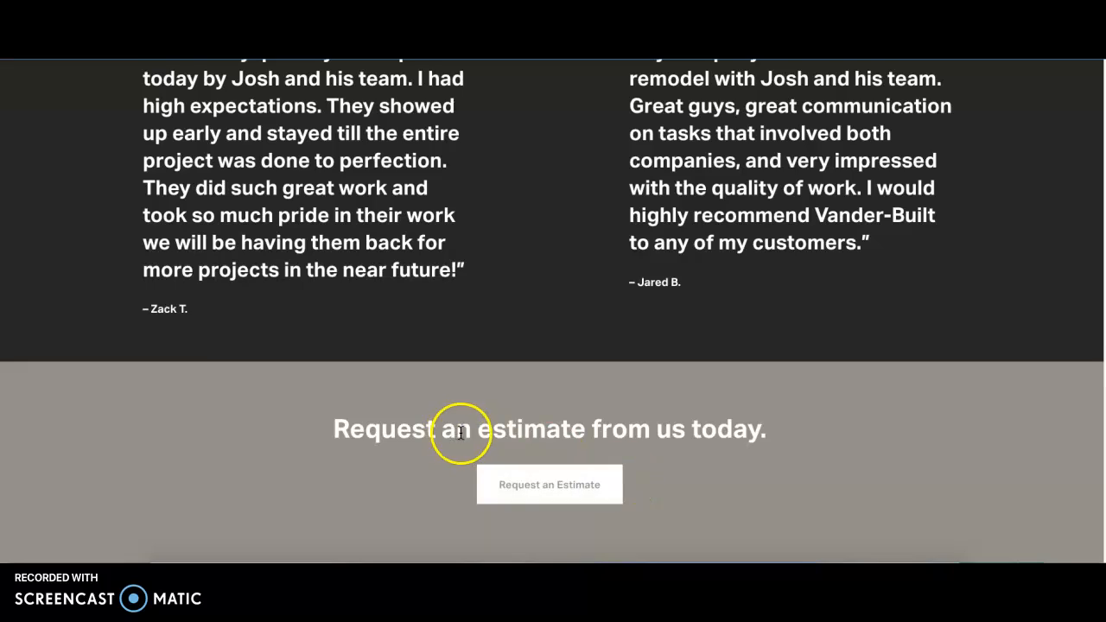
{"action": "scroll", "coordinate": [457, 434], "scroll_direction": "up", "scroll_amount": 3}
{"action": "scroll", "coordinate": [475, 297], "scroll_direction": "up", "scroll_amount": 12}
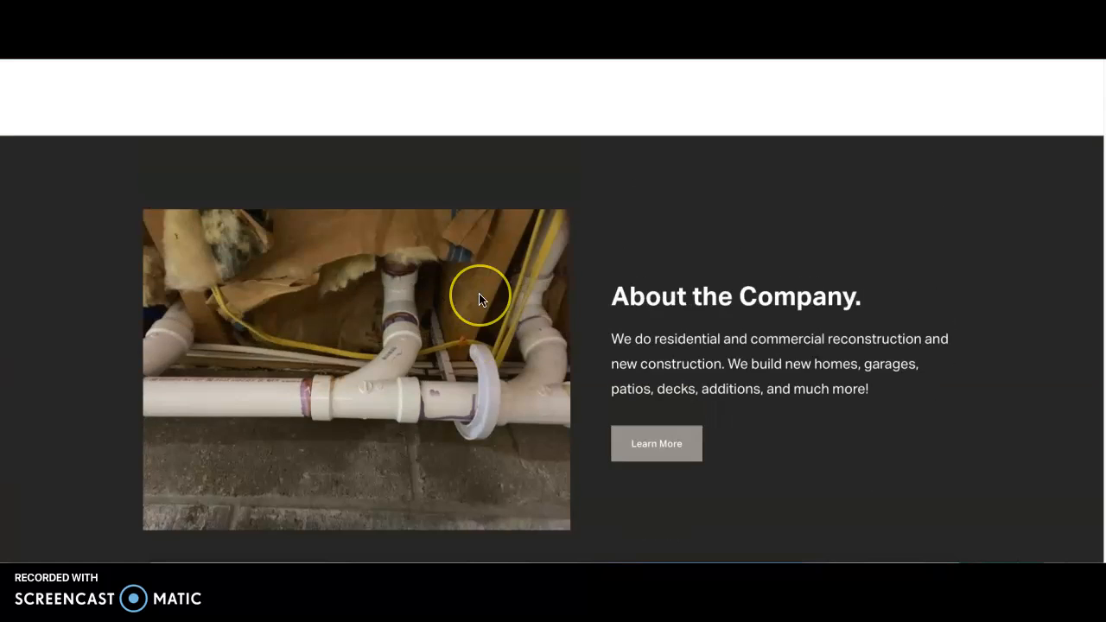
{"action": "scroll", "coordinate": [481, 299], "scroll_direction": "up", "scroll_amount": 2}
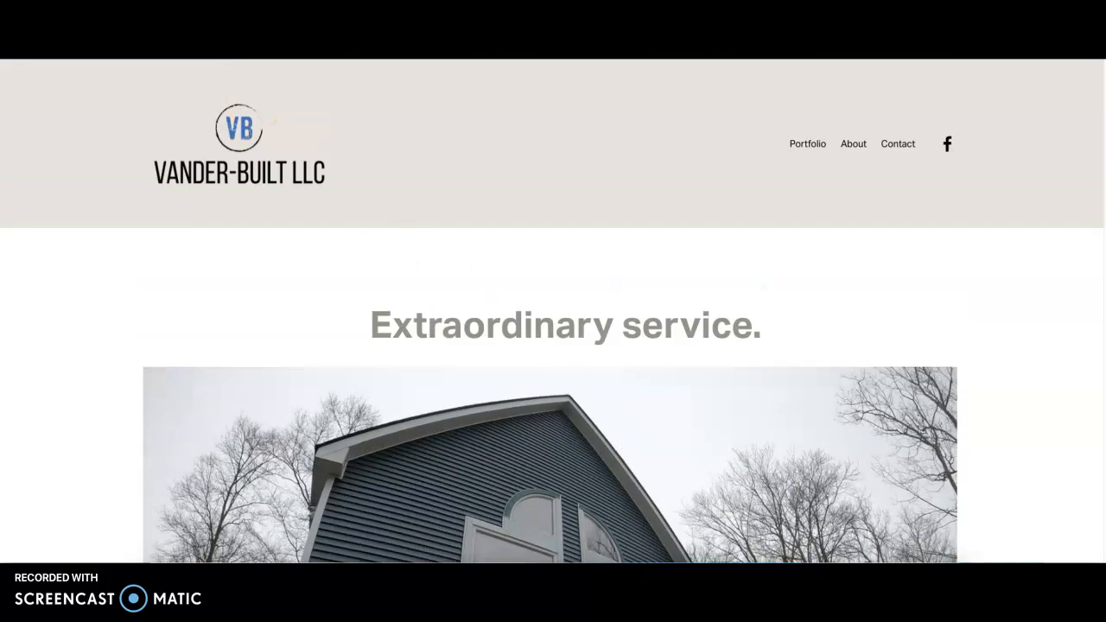
Switch to the Google results for "home remodeling elmira ny", review the listings and open the Dean's Construction website.
{"action": "left_click", "coordinate": [277, 66]}
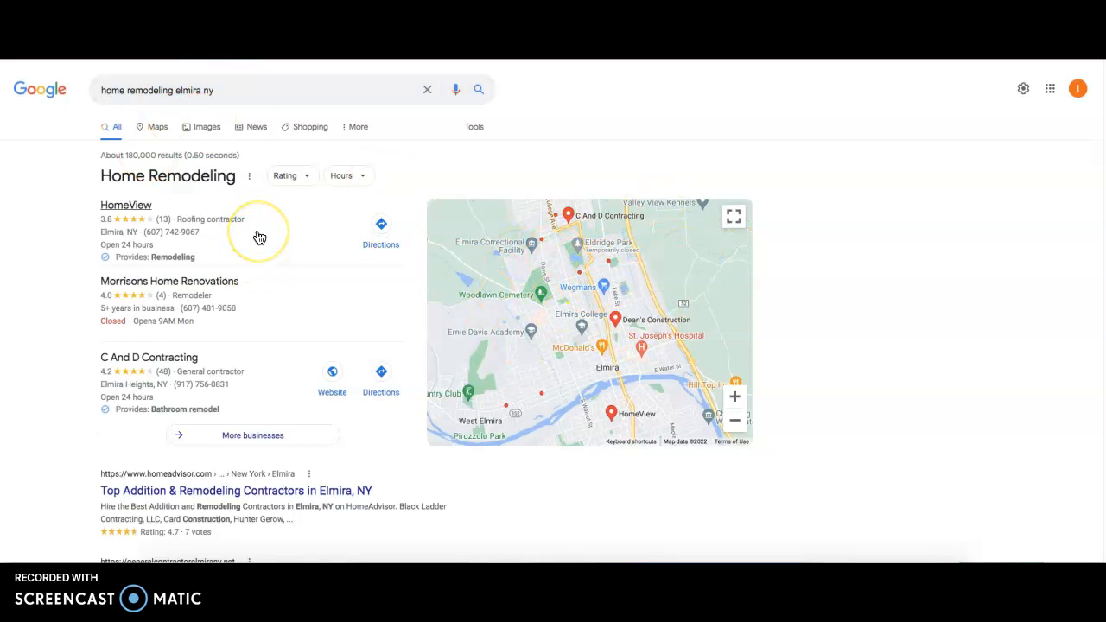
{"action": "scroll", "coordinate": [285, 255], "scroll_direction": "down", "scroll_amount": 2}
{"action": "scroll", "coordinate": [296, 264], "scroll_direction": "up", "scroll_amount": 2}
{"action": "scroll", "coordinate": [294, 304], "scroll_direction": "down", "scroll_amount": 2}
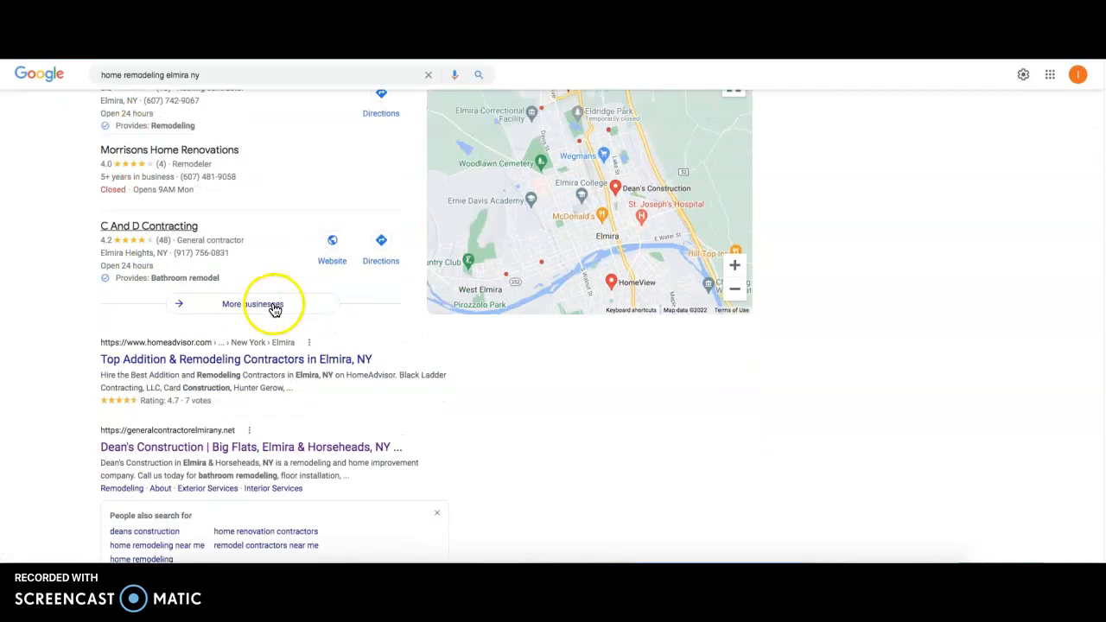
{"action": "scroll", "coordinate": [274, 309], "scroll_direction": "down", "scroll_amount": 1}
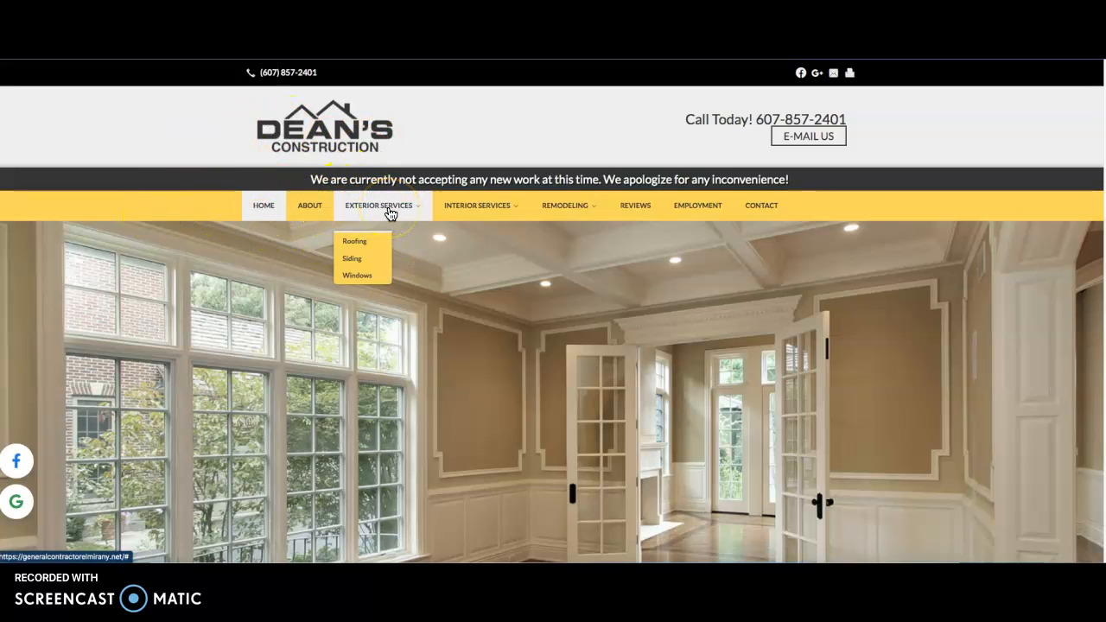
Examine the Dean's Construction site navigation, including the page lists under Exterior Services, Interior Services and Remodeling.
{"action": "left_click", "coordinate": [365, 272]}
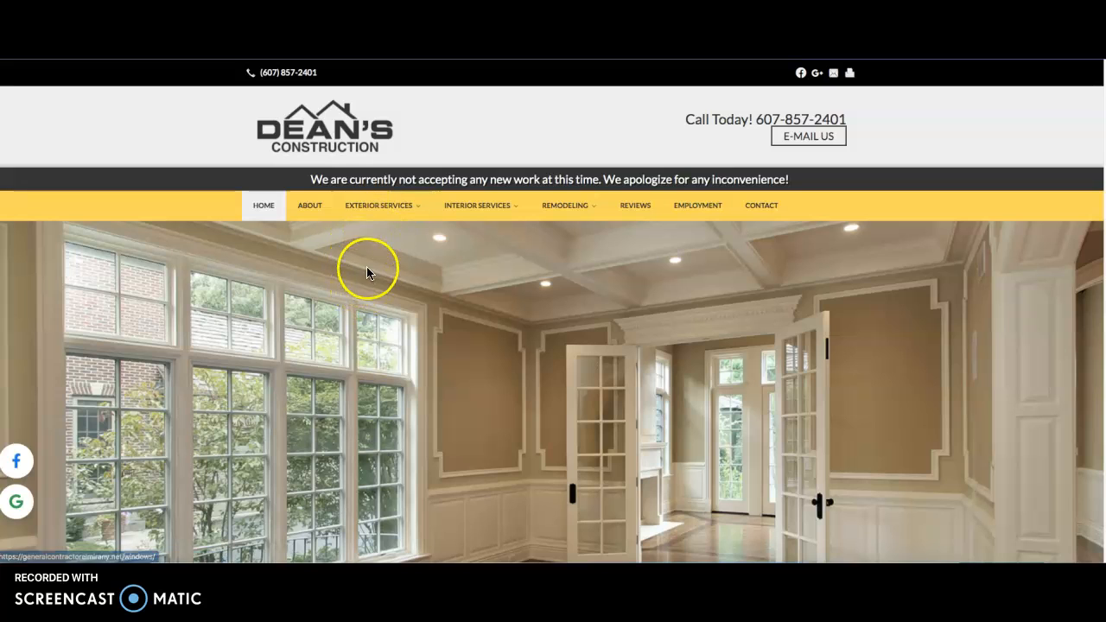
{"action": "mouse_move", "coordinate": [488, 208]}
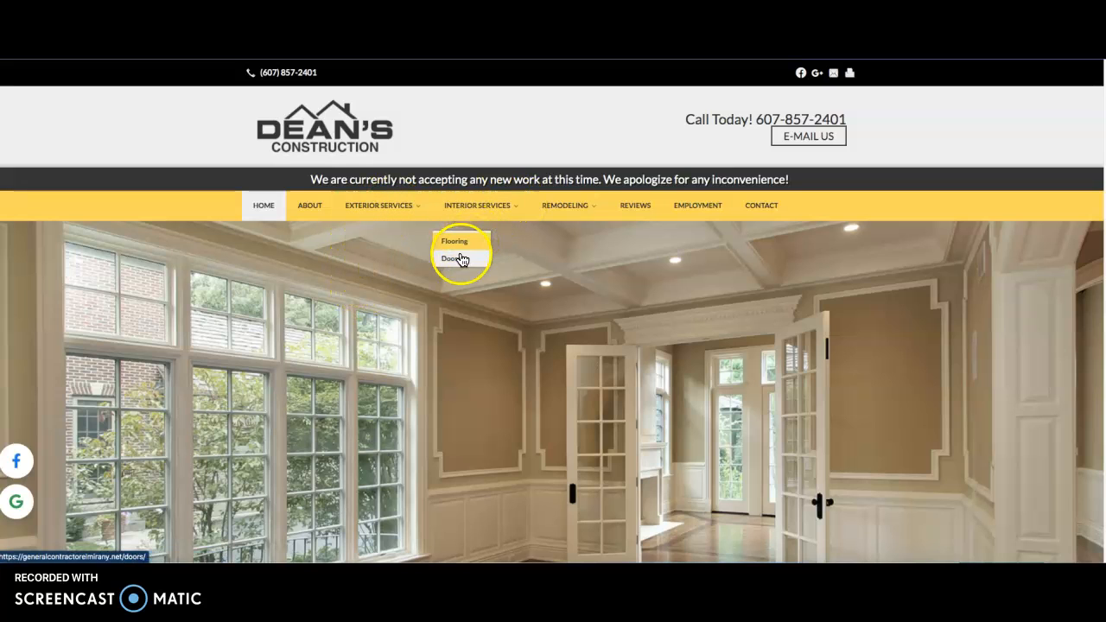
{"action": "mouse_move", "coordinate": [565, 211]}
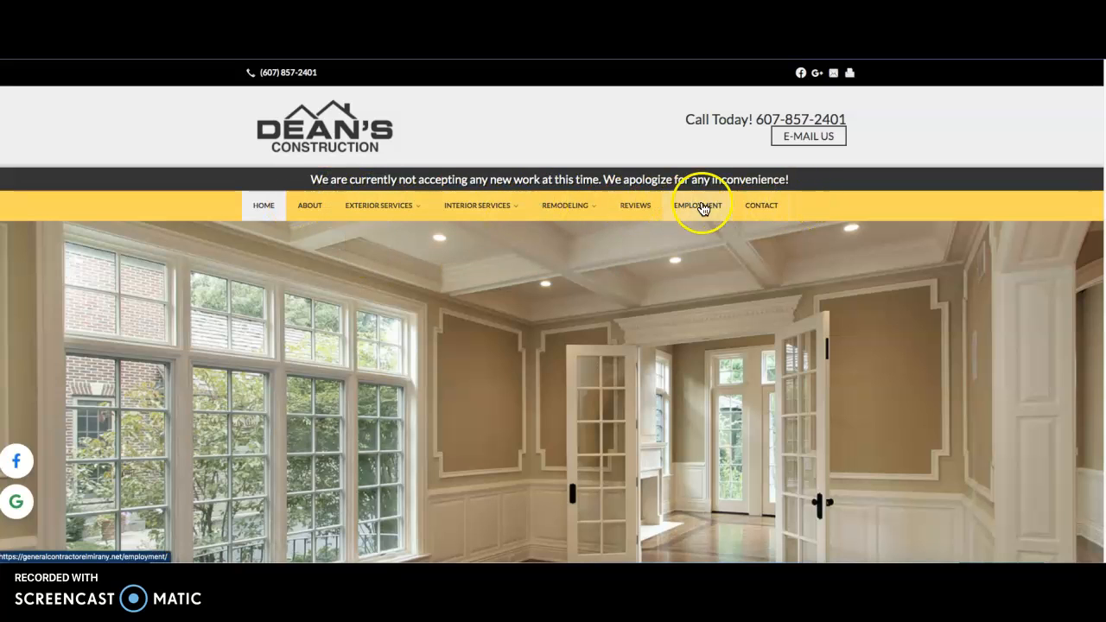
{"action": "mouse_move", "coordinate": [418, 204]}
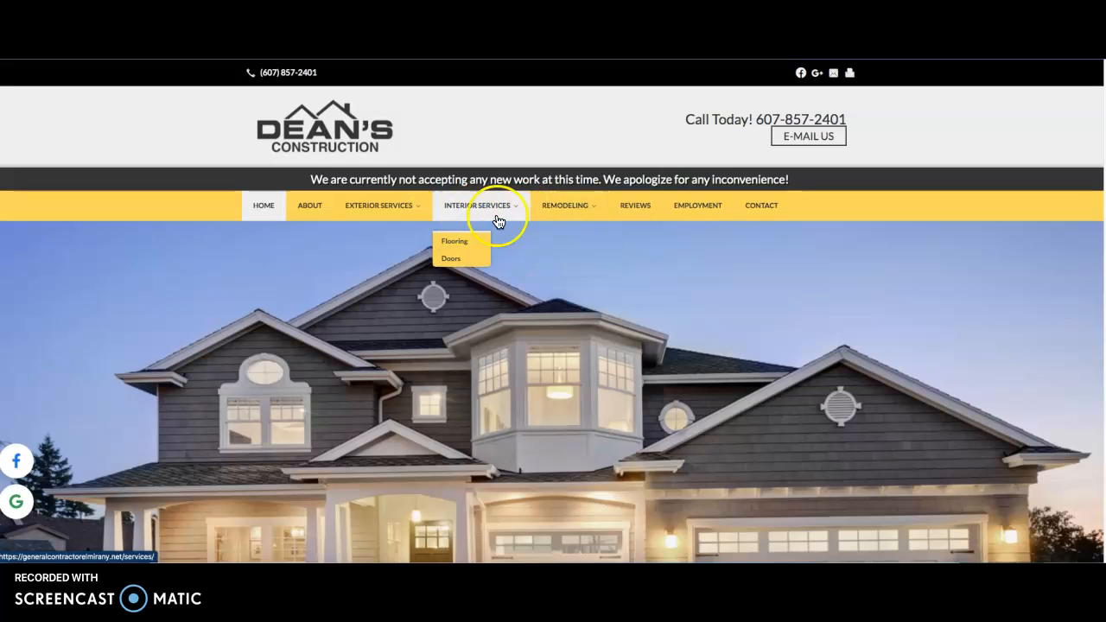
{"action": "mouse_move", "coordinate": [357, 210]}
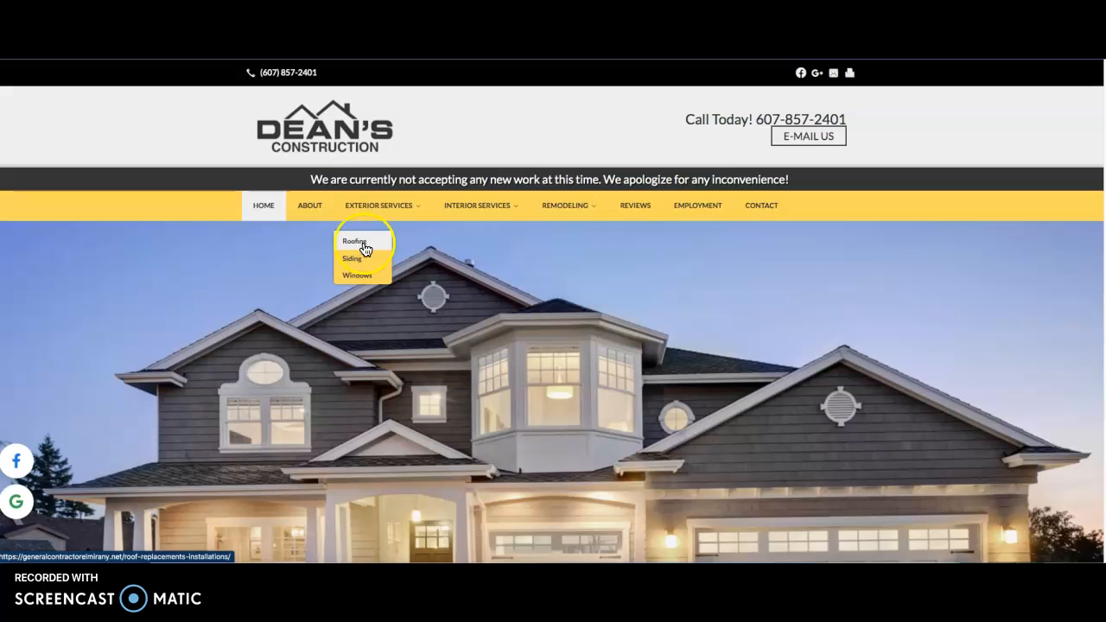
Read the Dean's Construction homepage content, from the service tiles and location headings to the remodeling and home improvement descriptions.
{"action": "scroll", "coordinate": [407, 250], "scroll_direction": "down", "scroll_amount": 6}
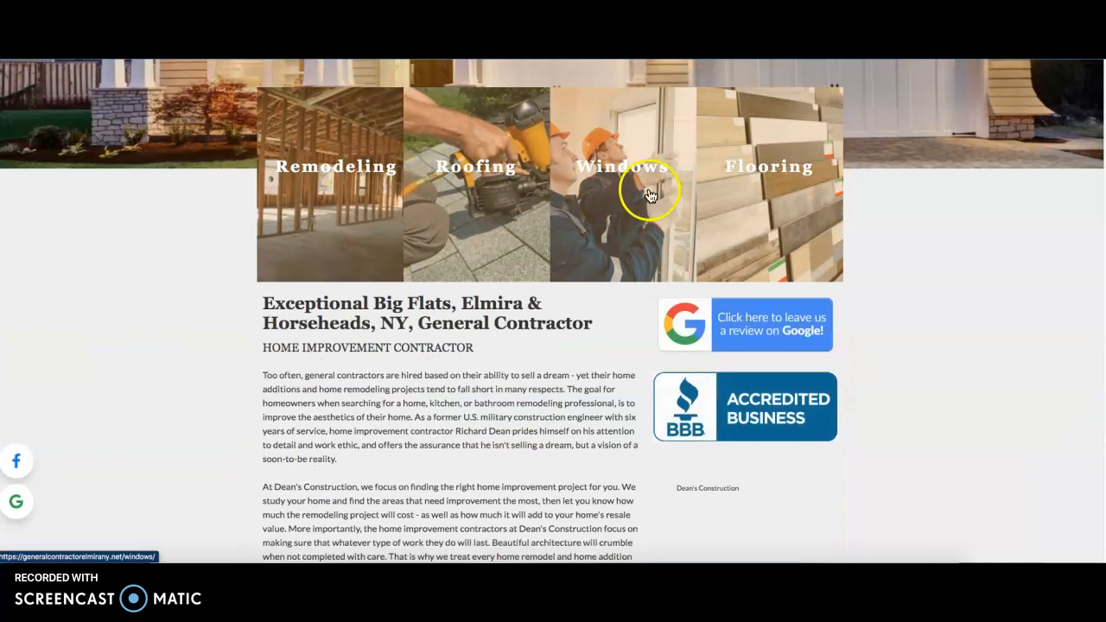
{"action": "scroll", "coordinate": [420, 259], "scroll_direction": "down", "scroll_amount": 3}
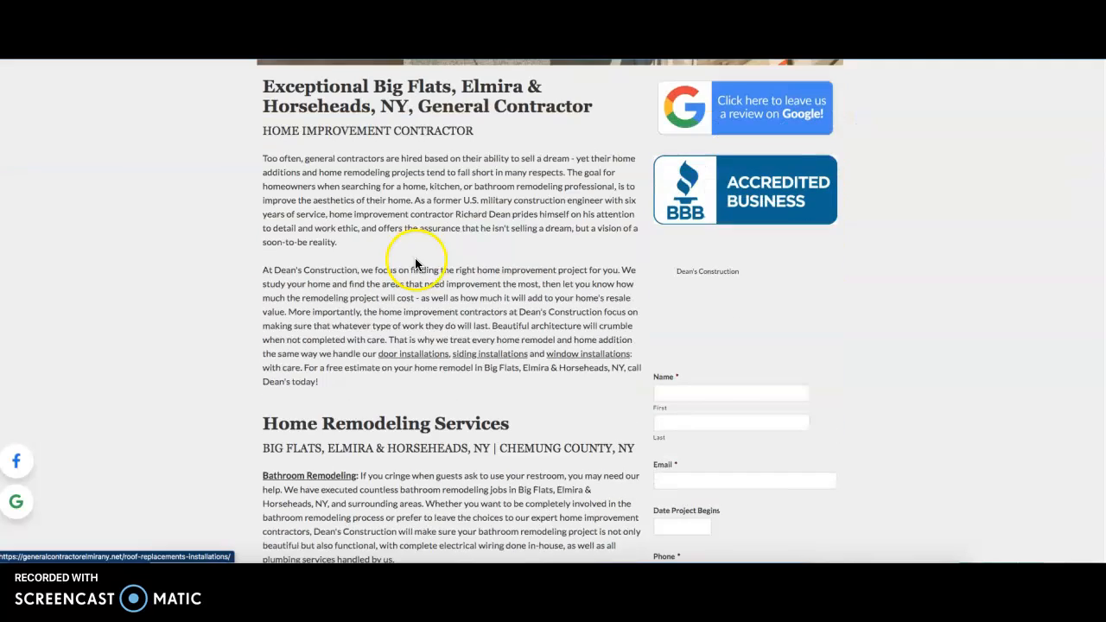
{"action": "scroll", "coordinate": [293, 147], "scroll_direction": "up", "scroll_amount": 1}
{"action": "mouse_move", "coordinate": [267, 111]}
{"action": "left_mouse_down"}
{"action": "mouse_move", "coordinate": [432, 197]}
{"action": "mouse_move", "coordinate": [476, 346]}
{"action": "mouse_move", "coordinate": [403, 190]}
{"action": "mouse_move", "coordinate": [239, 99]}
{"action": "mouse_move", "coordinate": [278, 122]}
{"action": "left_mouse_up"}
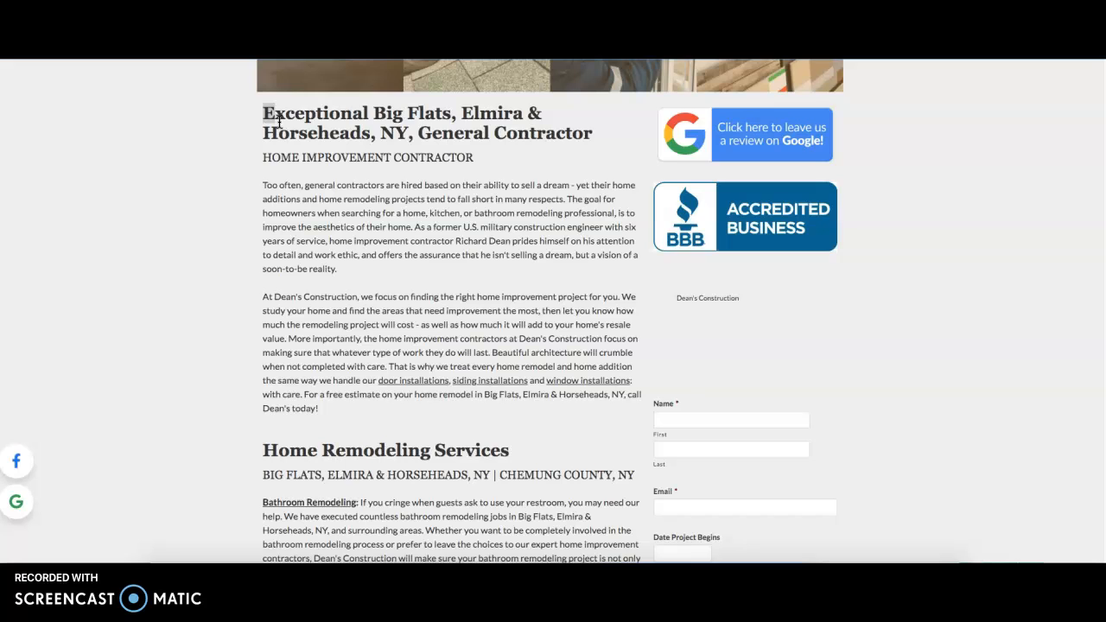
{"action": "scroll", "coordinate": [330, 274], "scroll_direction": "down", "scroll_amount": 3}
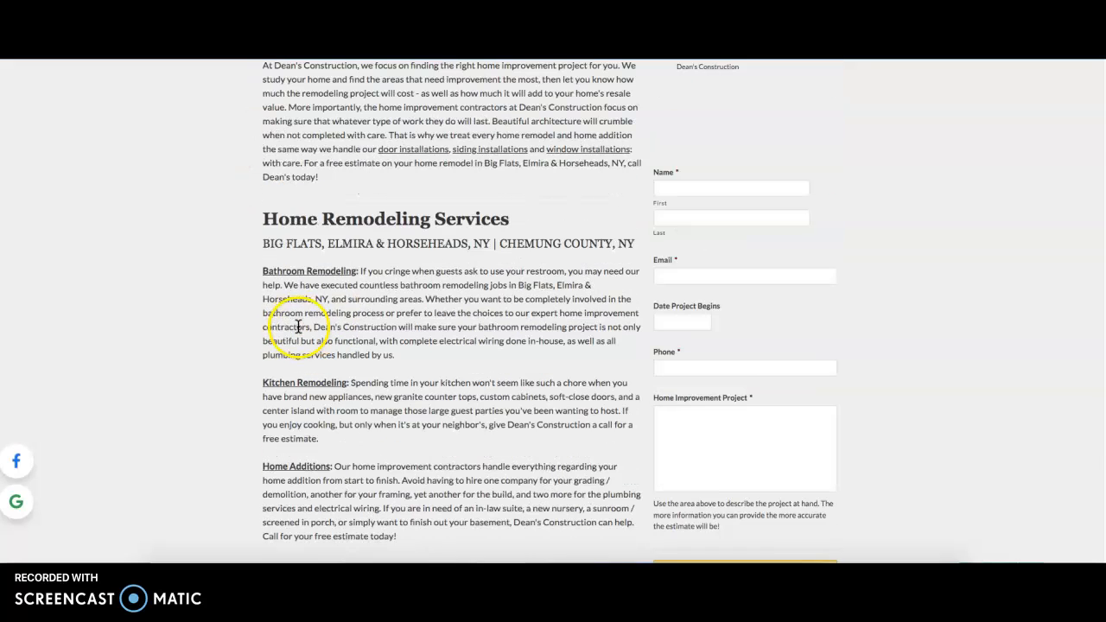
{"action": "left_click_drag", "start_coordinate": [255, 222], "coordinate": [491, 227]}
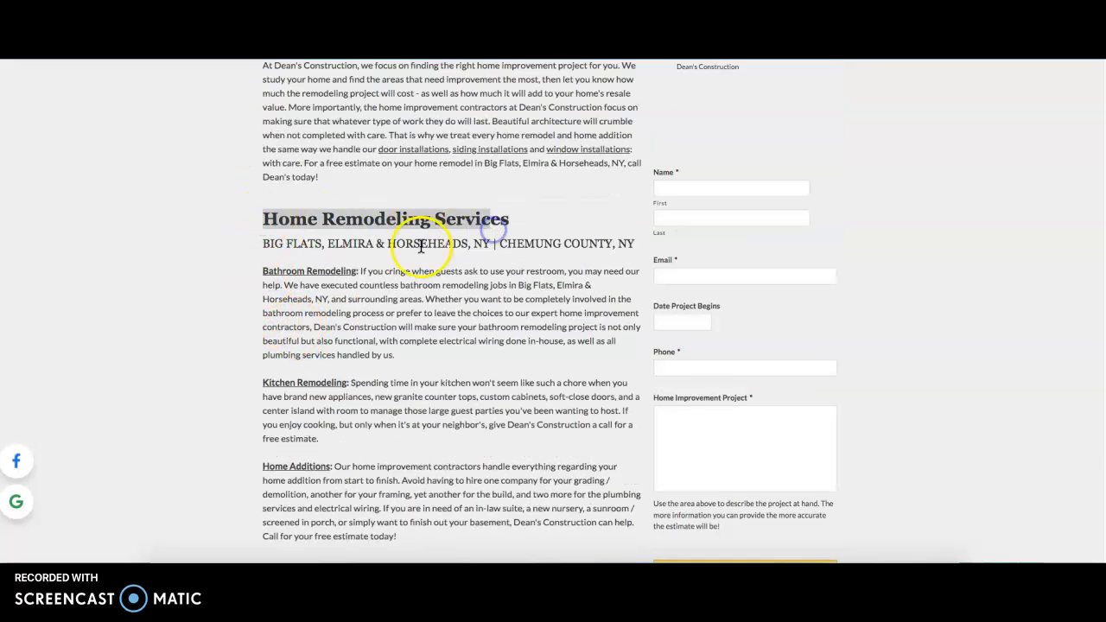
{"action": "scroll", "coordinate": [341, 254], "scroll_direction": "down", "scroll_amount": 4}
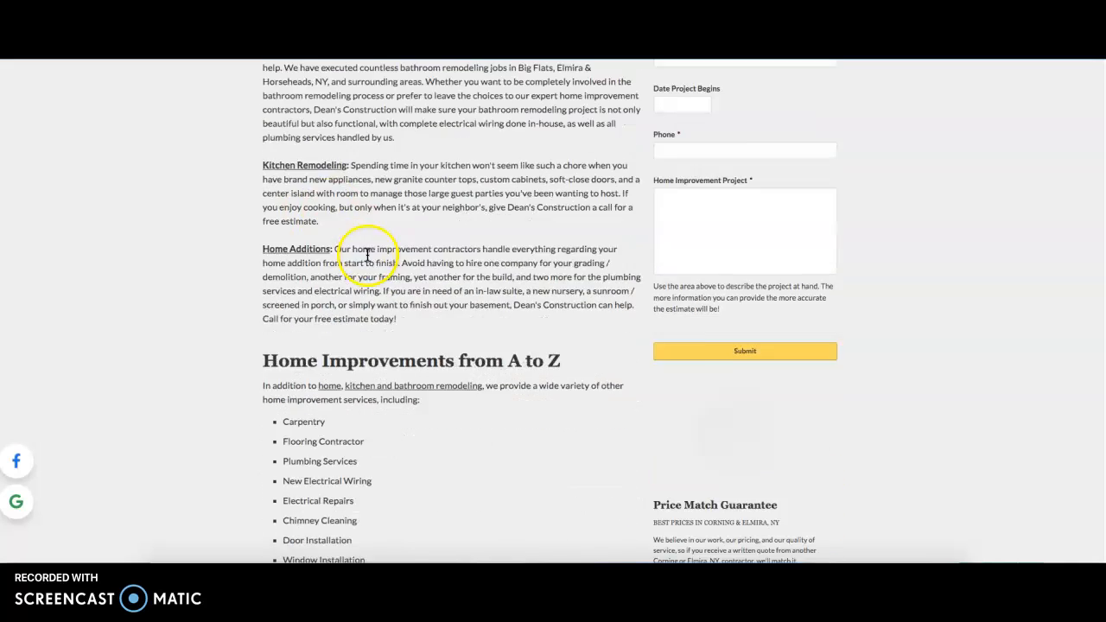
{"action": "scroll", "coordinate": [363, 244], "scroll_direction": "up", "scroll_amount": 1}
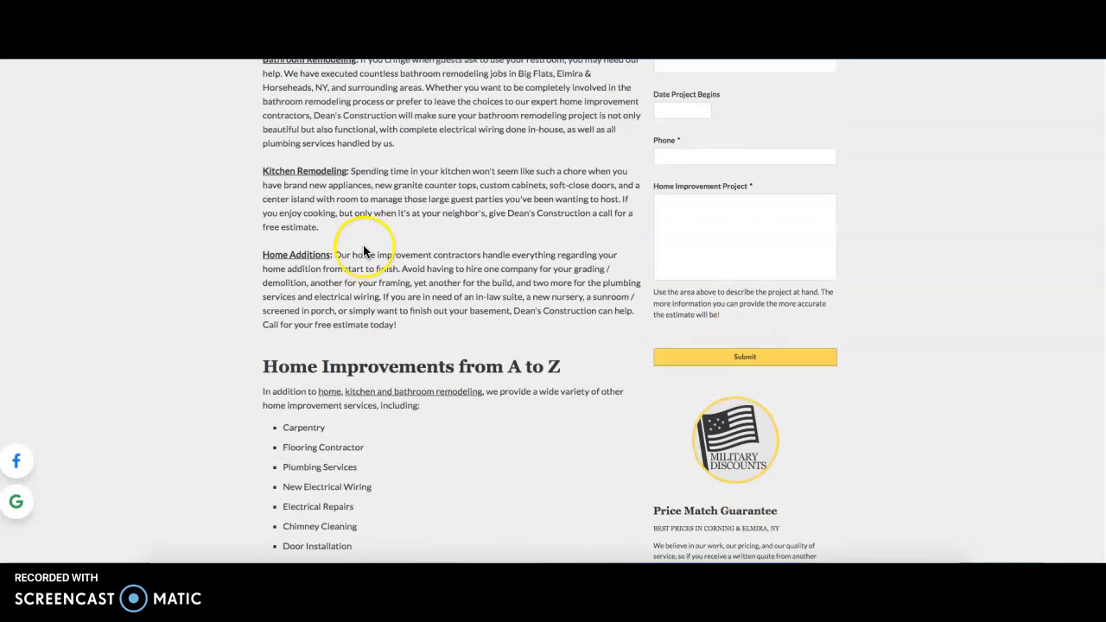
Review the rest of the Dean's Construction homepage, from the home improvements list to the footer links, and return to the header.
{"action": "scroll", "coordinate": [309, 218], "scroll_direction": "down", "scroll_amount": 4}
{"action": "scroll", "coordinate": [310, 222], "scroll_direction": "down", "scroll_amount": 2}
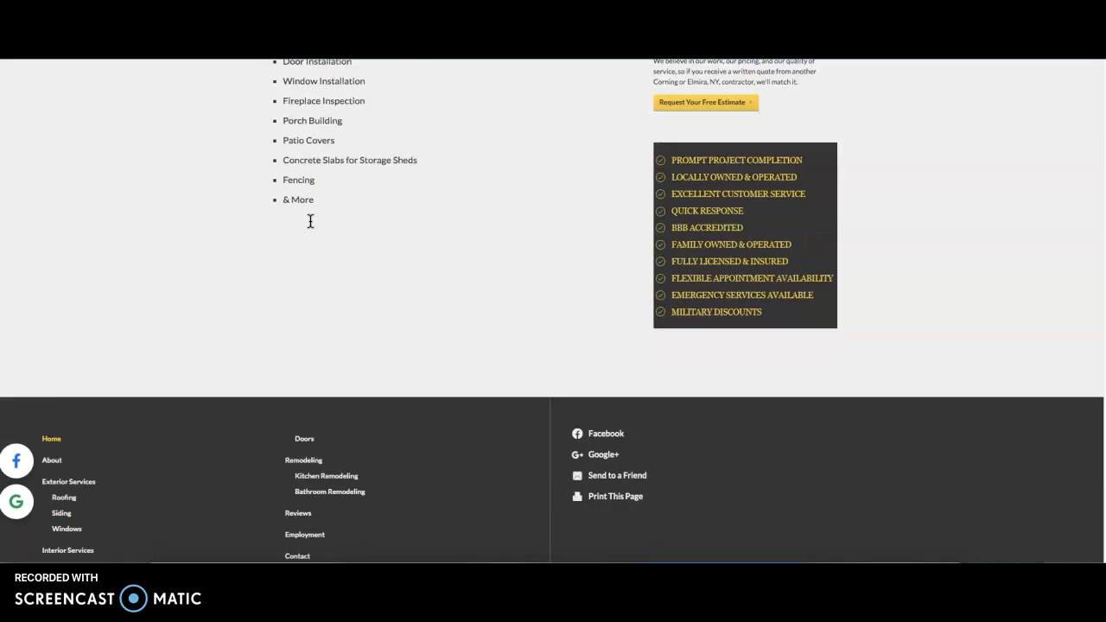
{"action": "scroll", "coordinate": [459, 401], "scroll_direction": "up", "scroll_amount": 5}
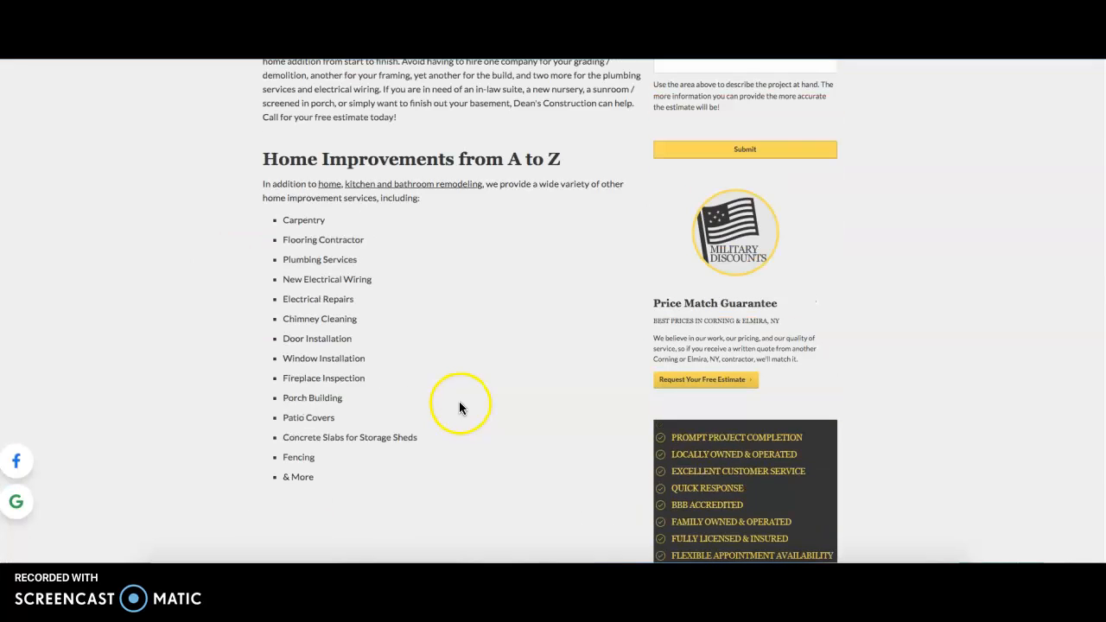
{"action": "scroll", "coordinate": [458, 400], "scroll_direction": "down", "scroll_amount": 5}
{"action": "scroll", "coordinate": [432, 491], "scroll_direction": "up", "scroll_amount": 6}
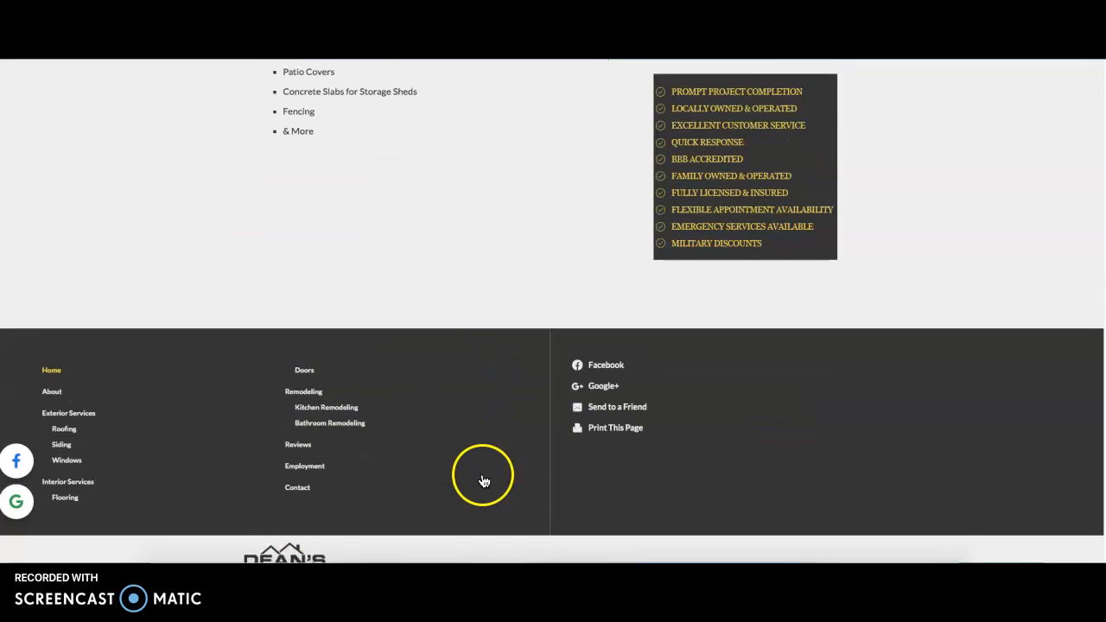
{"action": "scroll", "coordinate": [471, 470], "scroll_direction": "up", "scroll_amount": 4}
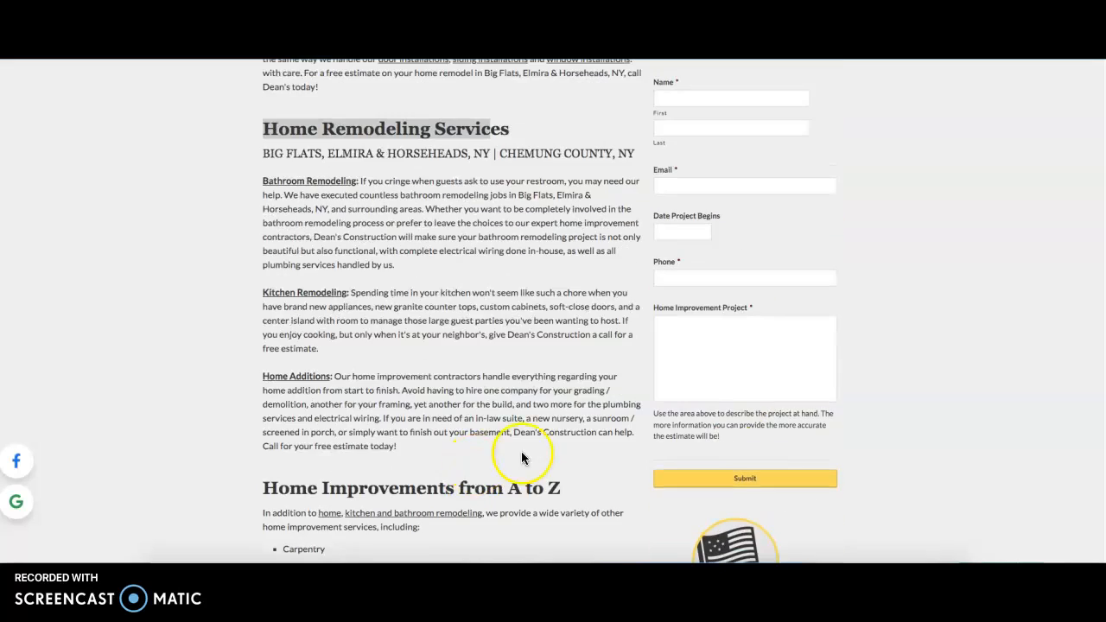
{"action": "scroll", "coordinate": [766, 264], "scroll_direction": "up", "scroll_amount": 10}
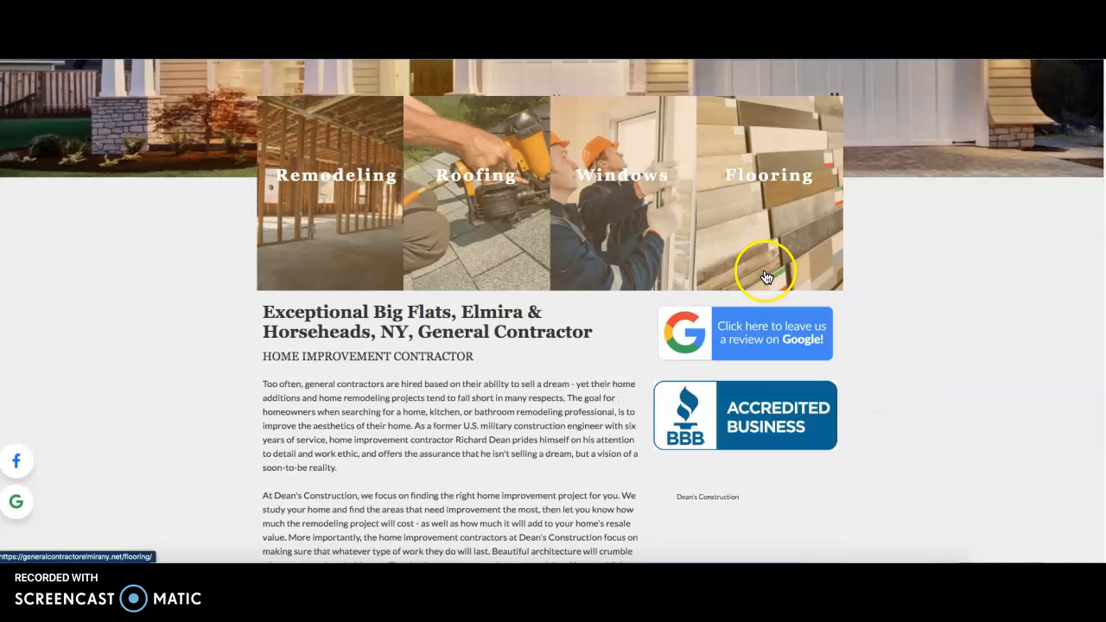
{"action": "scroll", "coordinate": [725, 224], "scroll_direction": "up", "scroll_amount": 3}
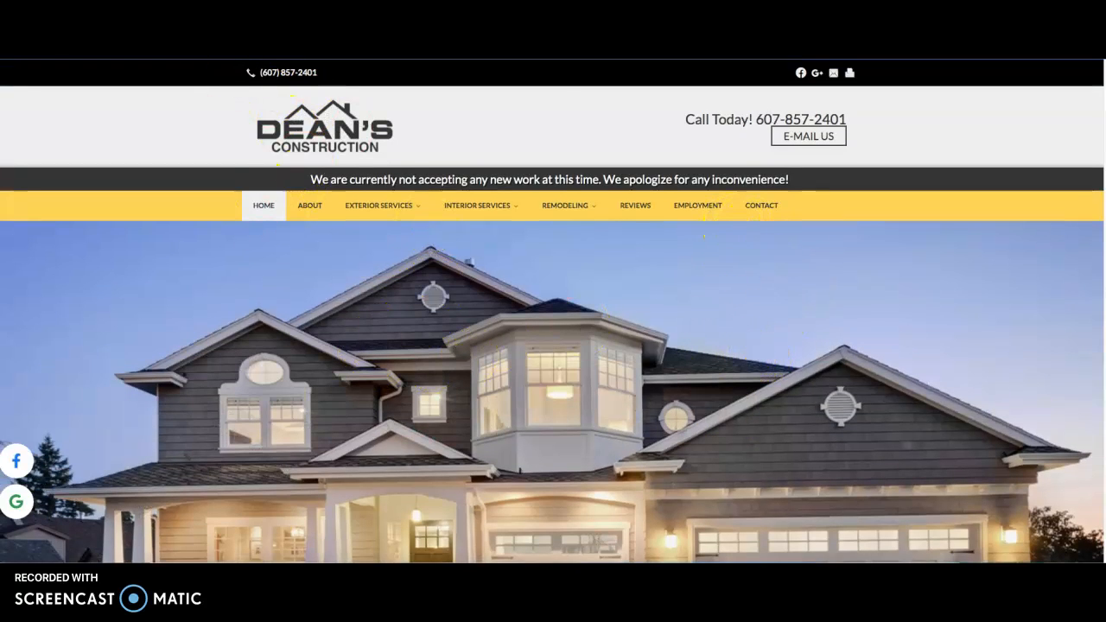
Leave the Dean's Construction site, switch to Local Citation Finder and review the citation sources for HomeView in Elmira, NY.
{"action": "key", "text": "alt+Left"}
{"action": "scroll", "coordinate": [291, 267], "scroll_direction": "up", "scroll_amount": 5}
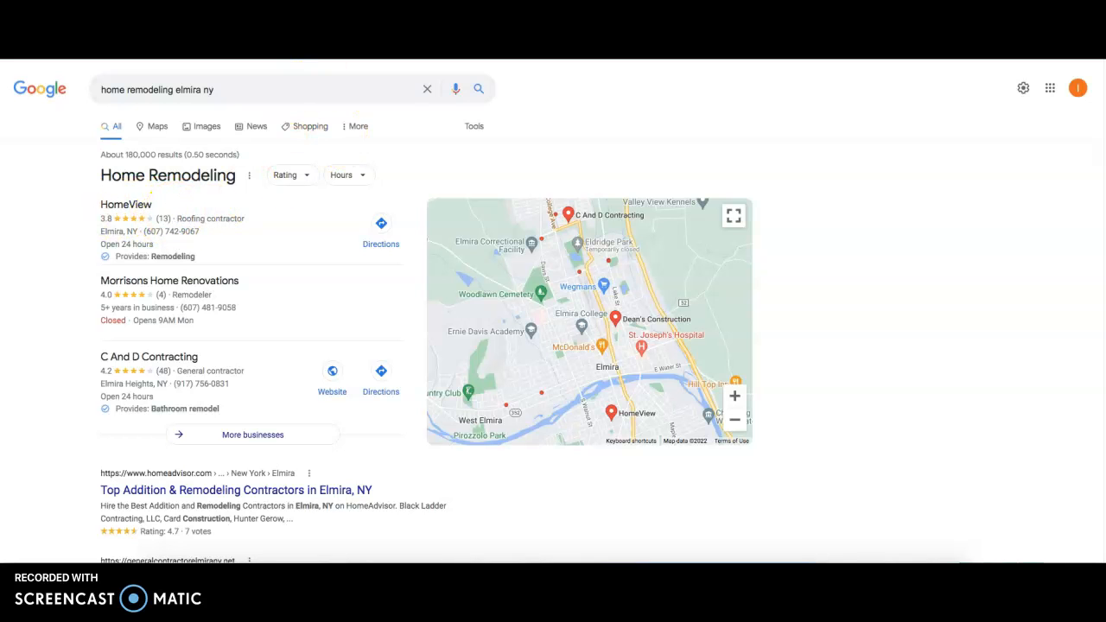
{"action": "key", "text": "ctrl+Tab"}
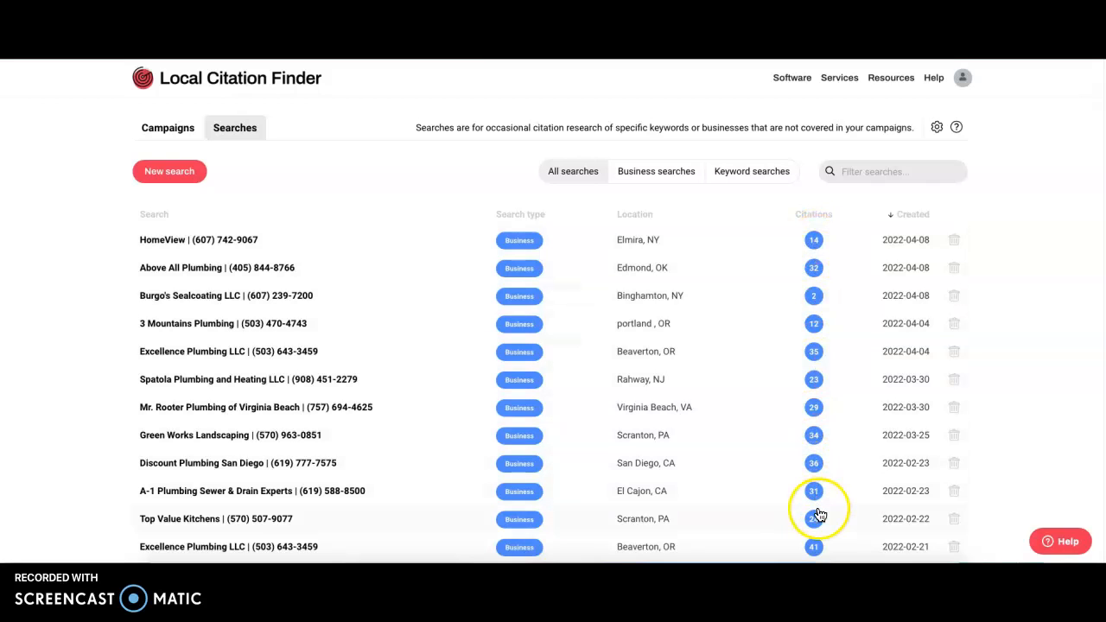
{"action": "left_click", "coordinate": [811, 243]}
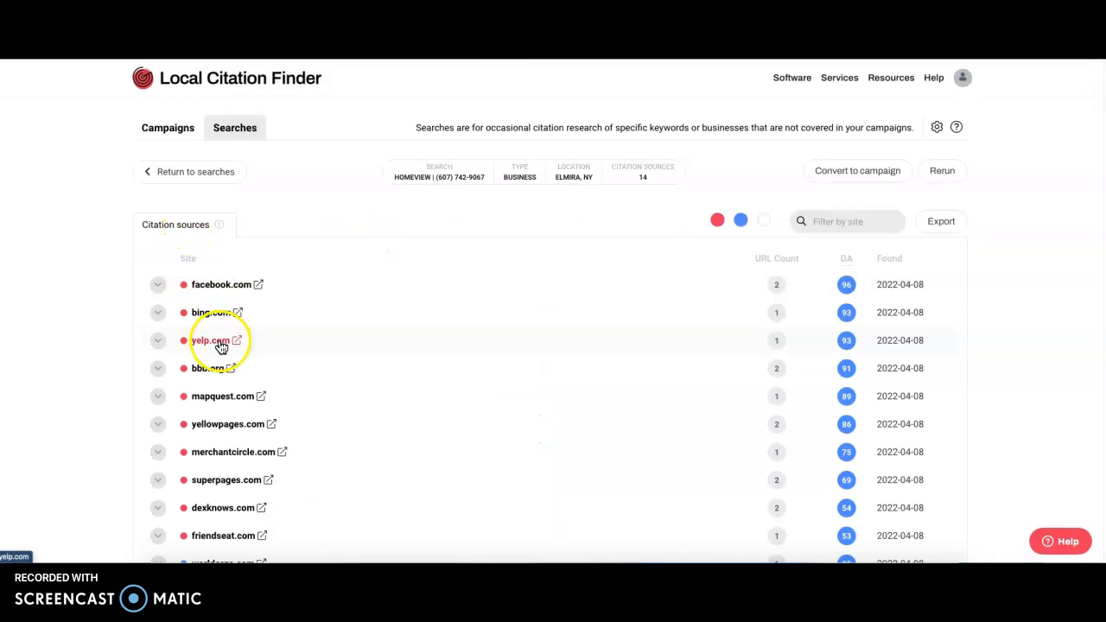
{"action": "scroll", "coordinate": [198, 288], "scroll_direction": "down", "scroll_amount": 1}
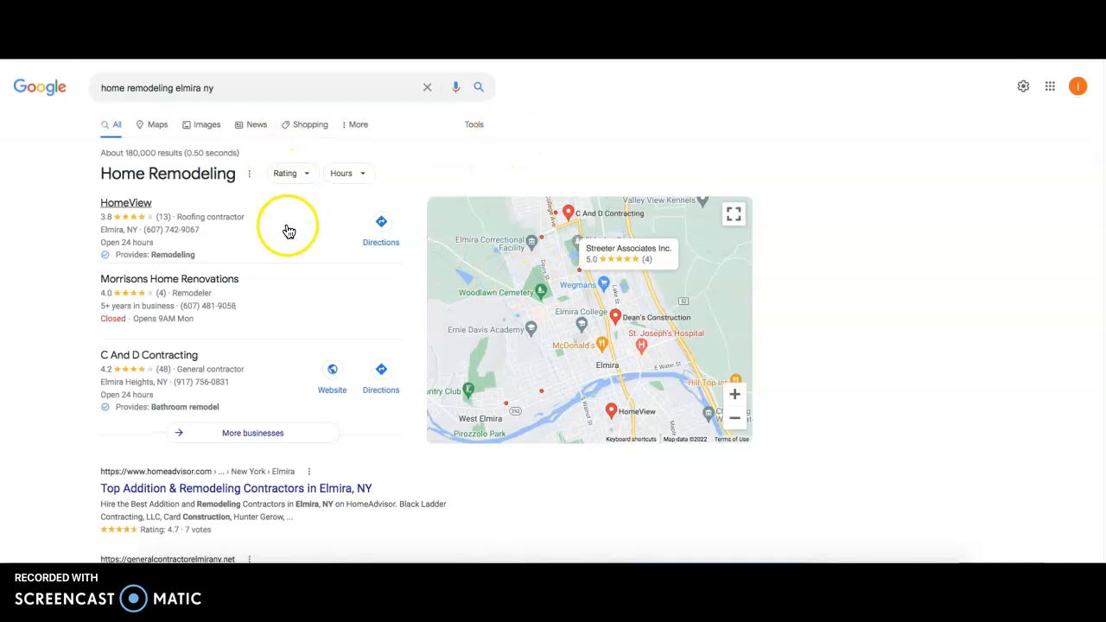
Examine the organic listings below the map in the Google results for "home remodeling elmira ny".
{"action": "scroll", "coordinate": [284, 230], "scroll_direction": "down", "scroll_amount": 2}
{"action": "scroll", "coordinate": [268, 236], "scroll_direction": "down", "scroll_amount": 1}
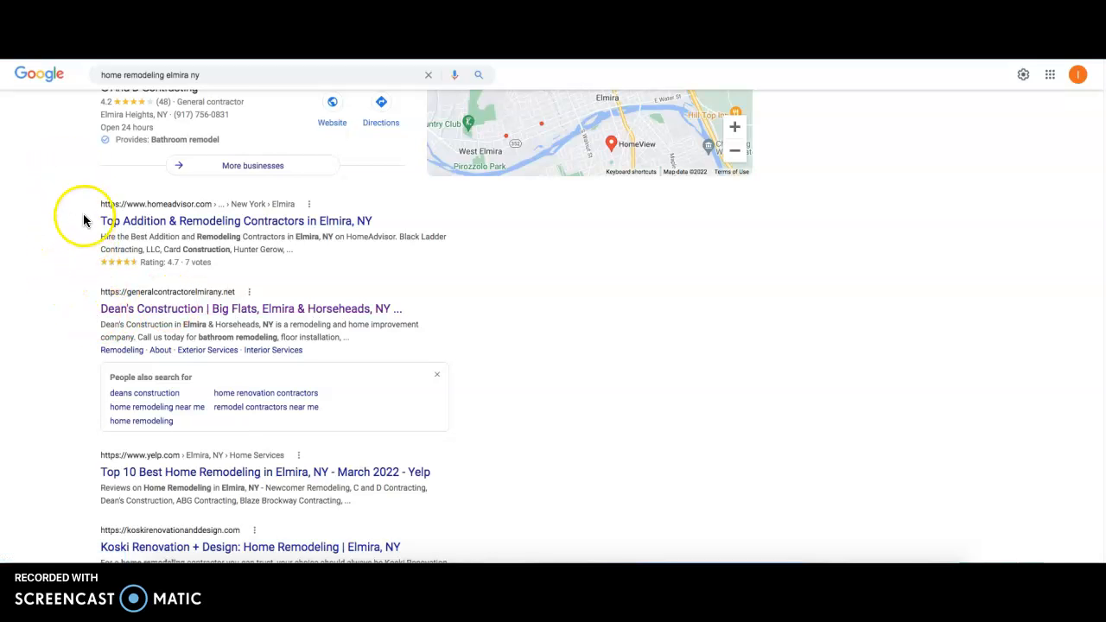
{"action": "scroll", "coordinate": [259, 311], "scroll_direction": "down", "scroll_amount": 1}
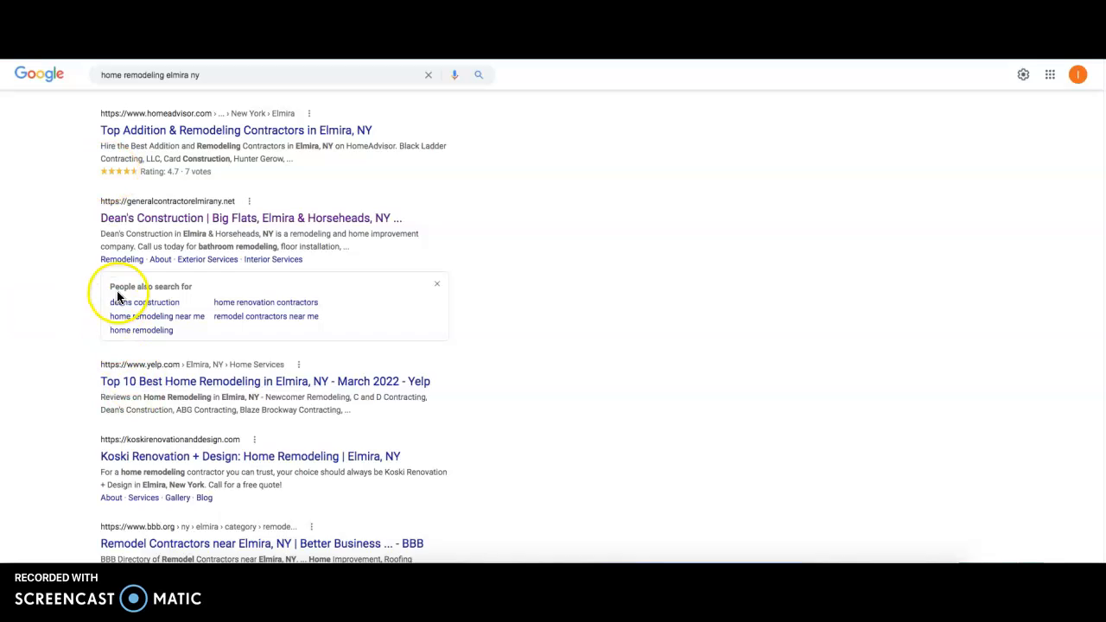
{"action": "scroll", "coordinate": [111, 306], "scroll_direction": "up", "scroll_amount": 1}
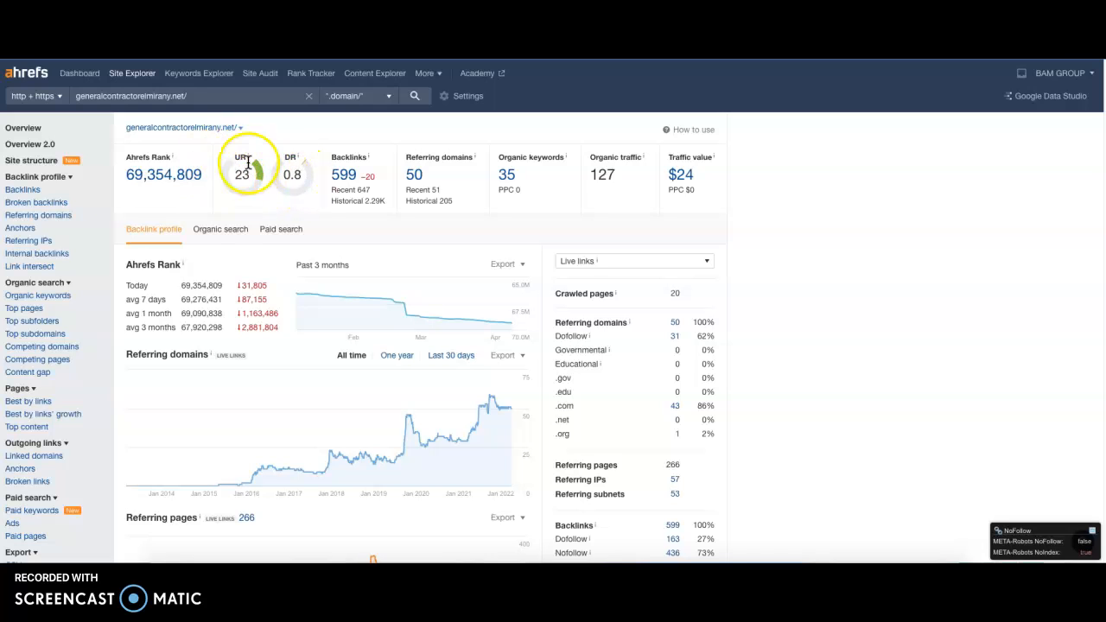
Review the UR, DR and backlink metrics of generalcontractorelmirany.net in Ahrefs and examine its dofollow referring domains.
{"action": "mouse_move", "coordinate": [294, 195]}
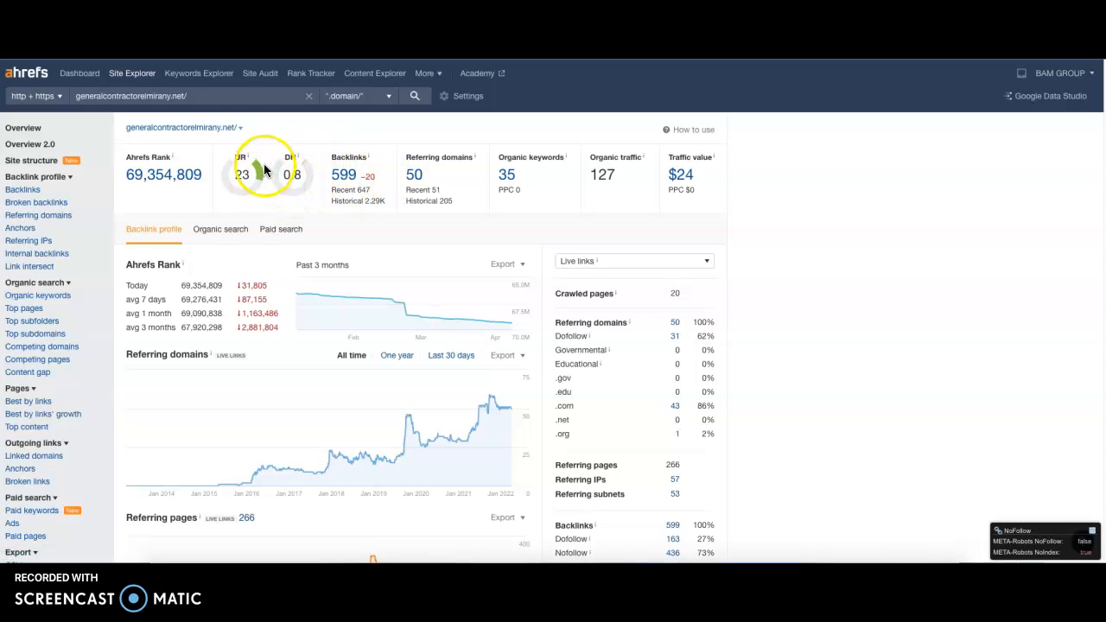
{"action": "mouse_move", "coordinate": [298, 160]}
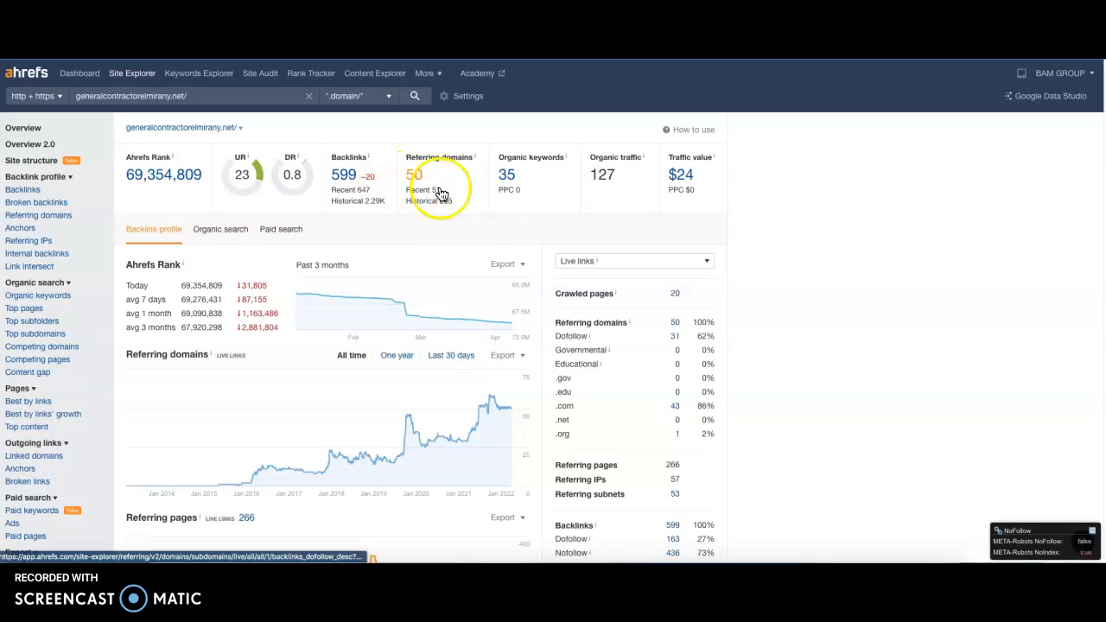
{"action": "left_click", "coordinate": [678, 343]}
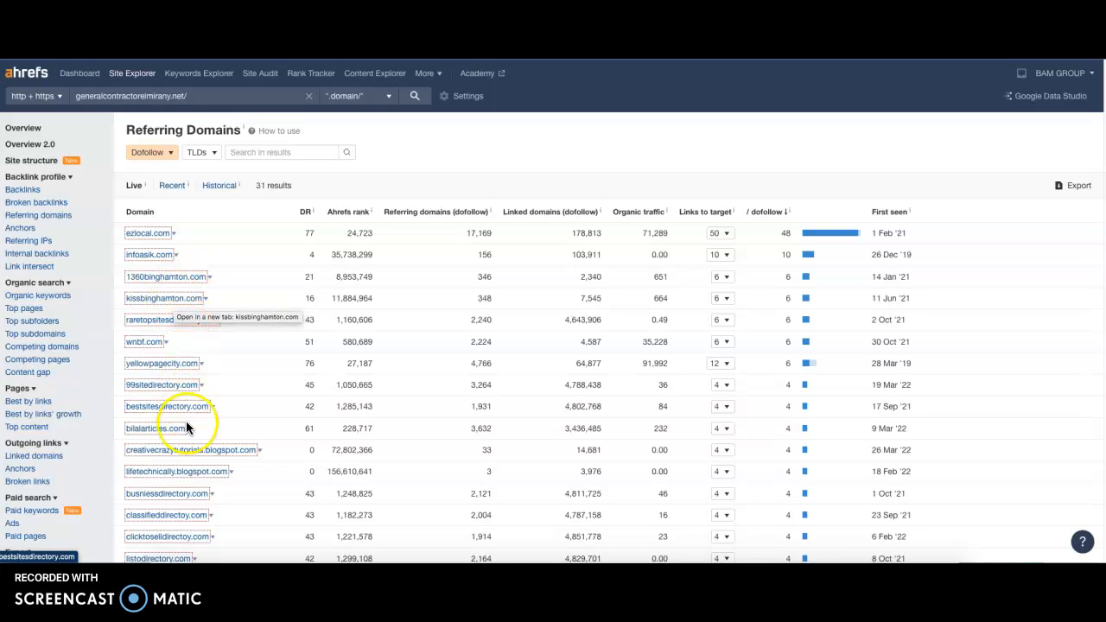
{"action": "scroll", "coordinate": [177, 428], "scroll_direction": "down", "scroll_amount": 1}
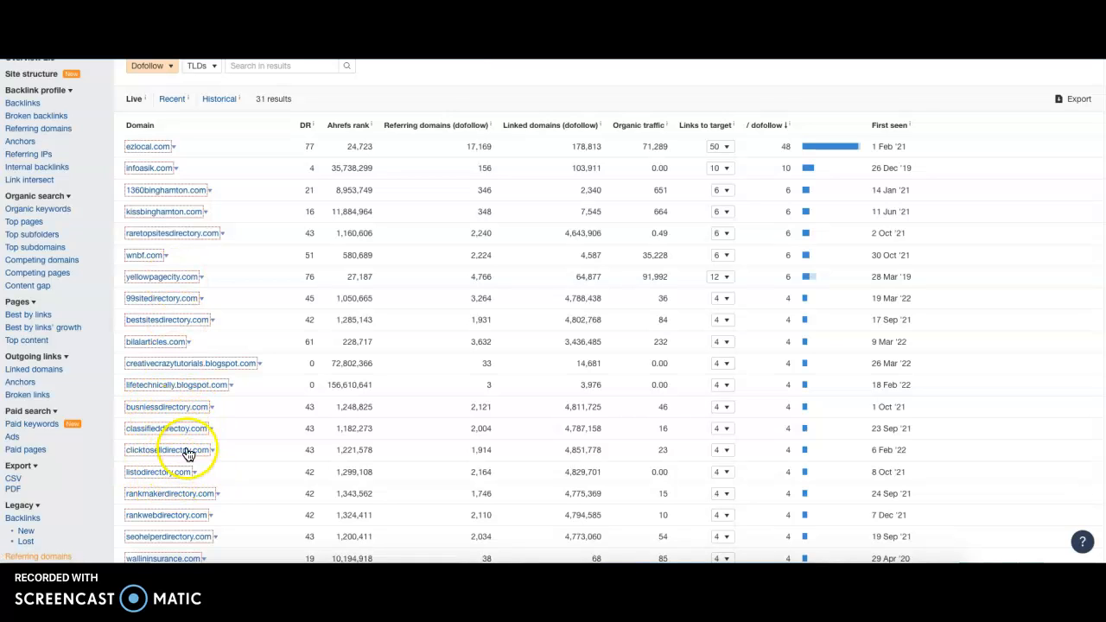
{"action": "scroll", "coordinate": [200, 386], "scroll_direction": "up", "scroll_amount": 1}
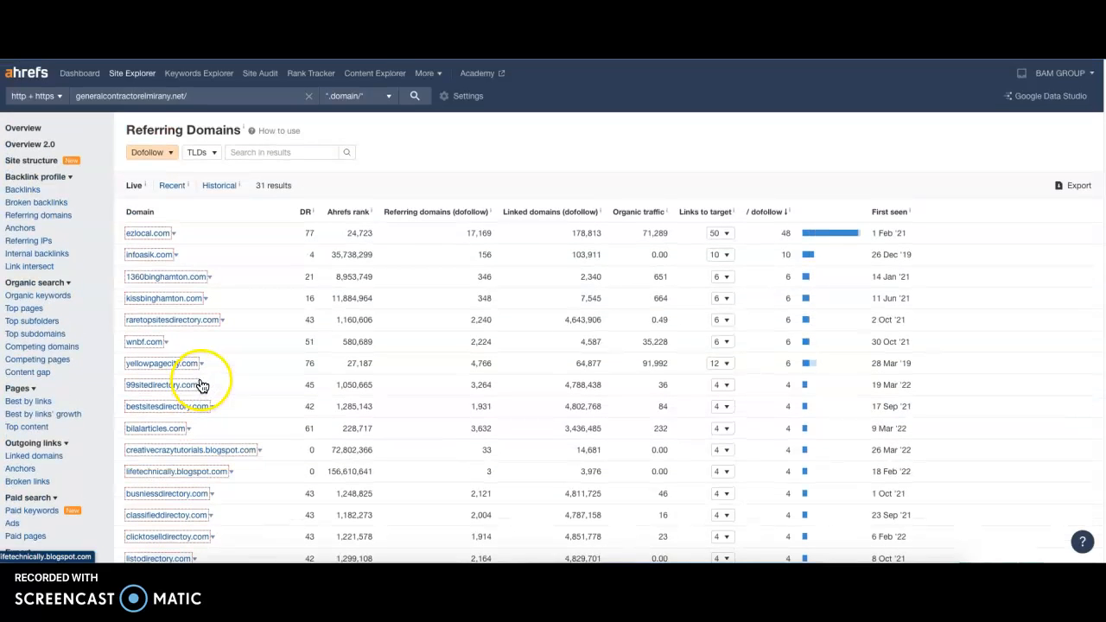
Return to the site overview for generalcontractorelmirany.net and open its organic keywords report.
{"action": "left_click", "coordinate": [26, 129]}
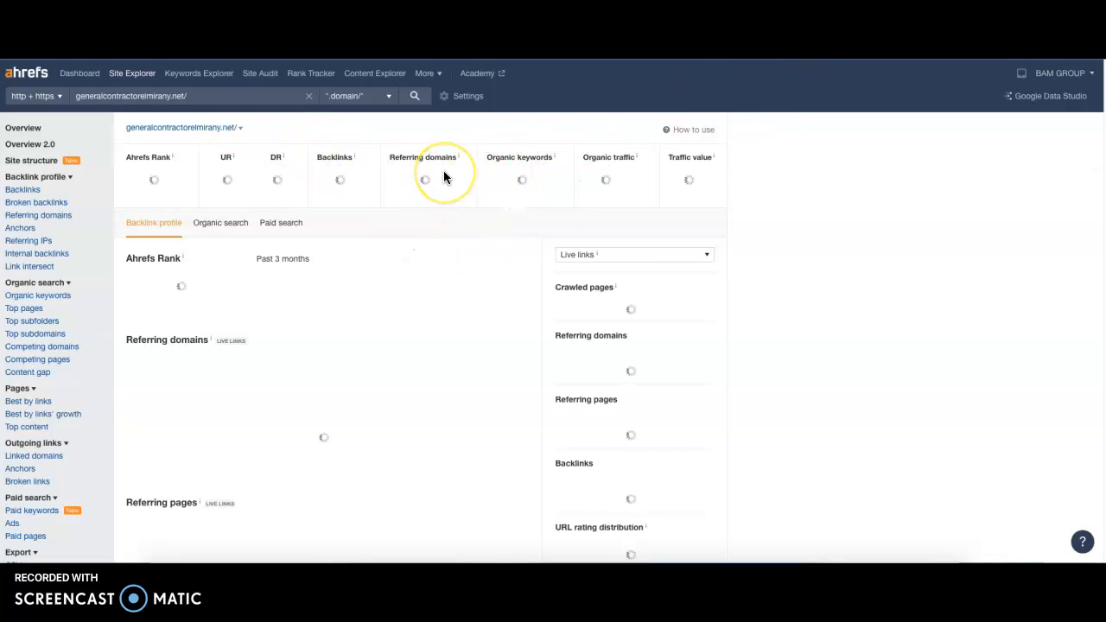
{"action": "left_click", "coordinate": [647, 155]}
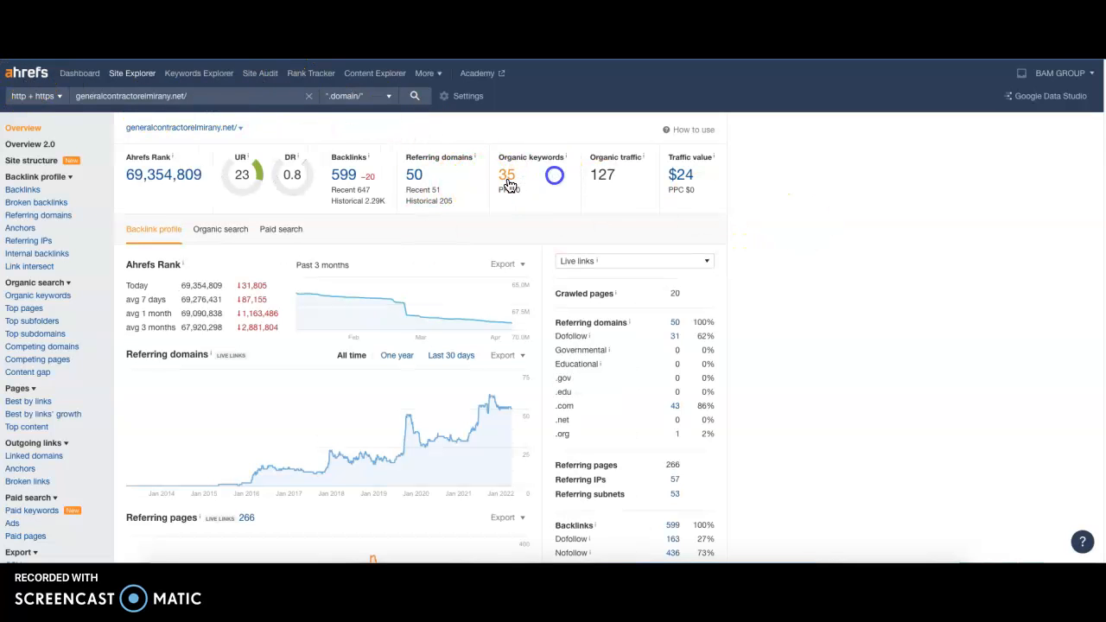
{"action": "left_click", "coordinate": [508, 181]}
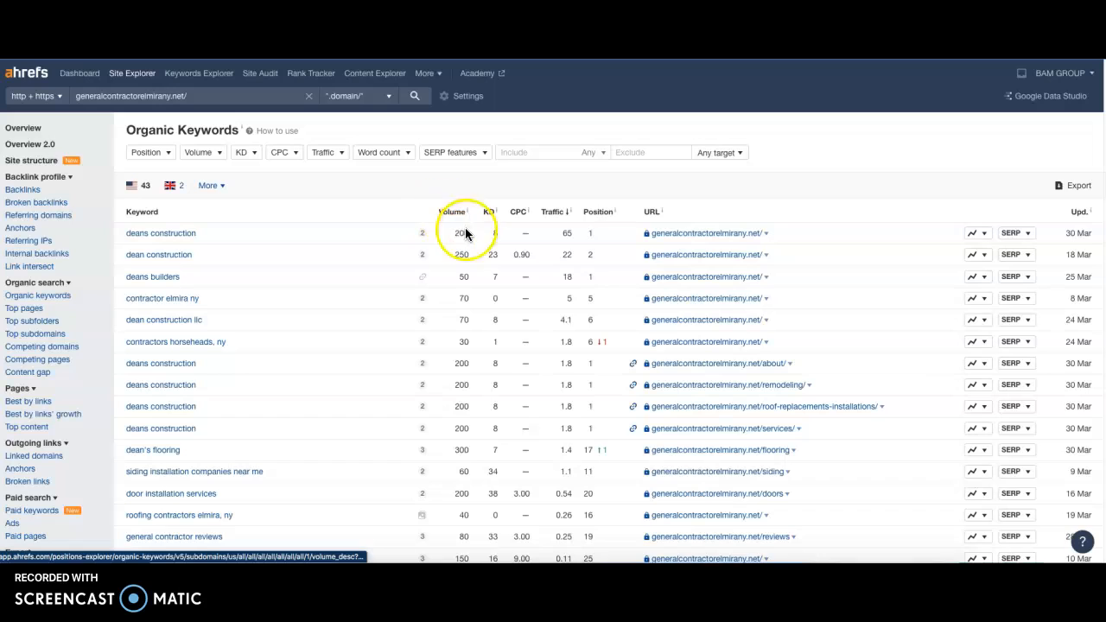
Check the search volumes of the top organic keywords, including "deans construction", "contractor elmira ny" and "contractors horseheads, ny".
{"action": "mouse_move", "coordinate": [465, 216]}
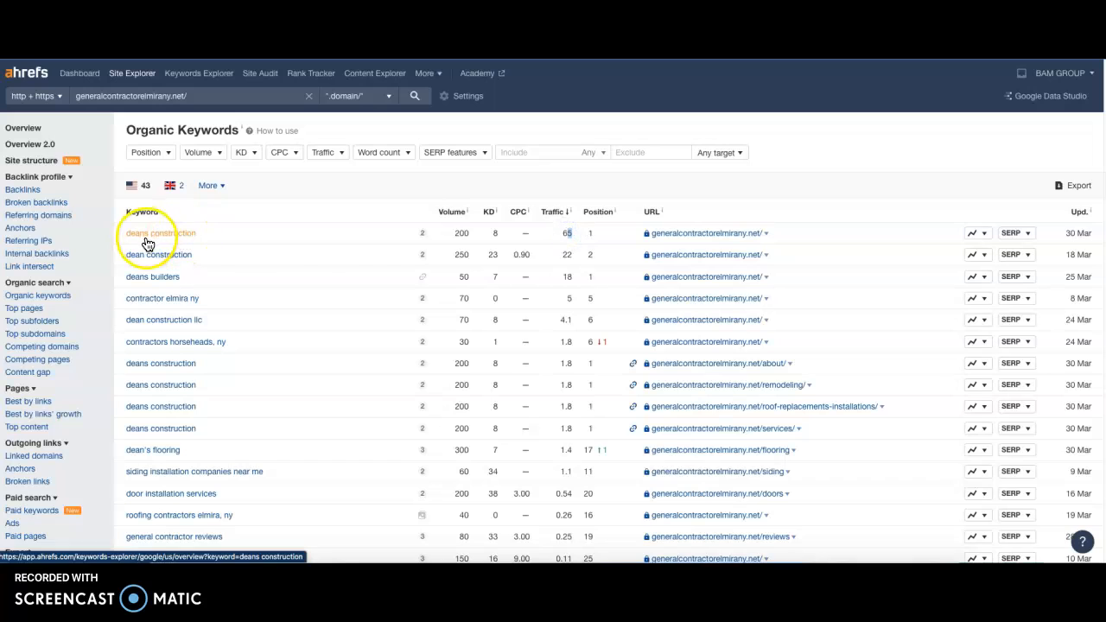
{"action": "left_click", "coordinate": [476, 234]}
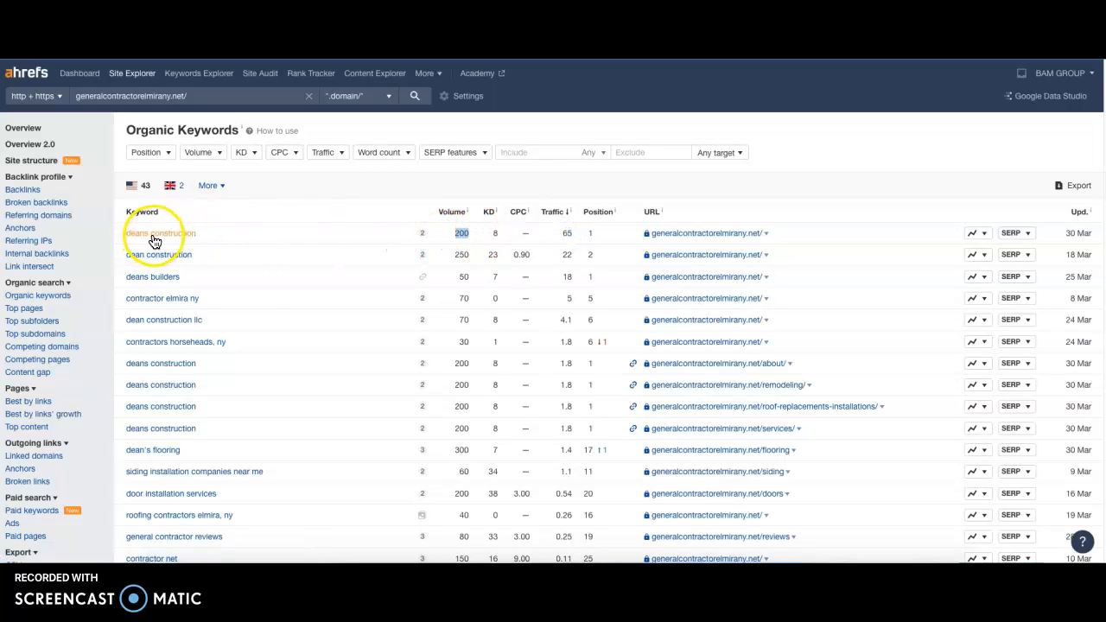
{"action": "scroll", "coordinate": [263, 268], "scroll_direction": "down", "scroll_amount": 1}
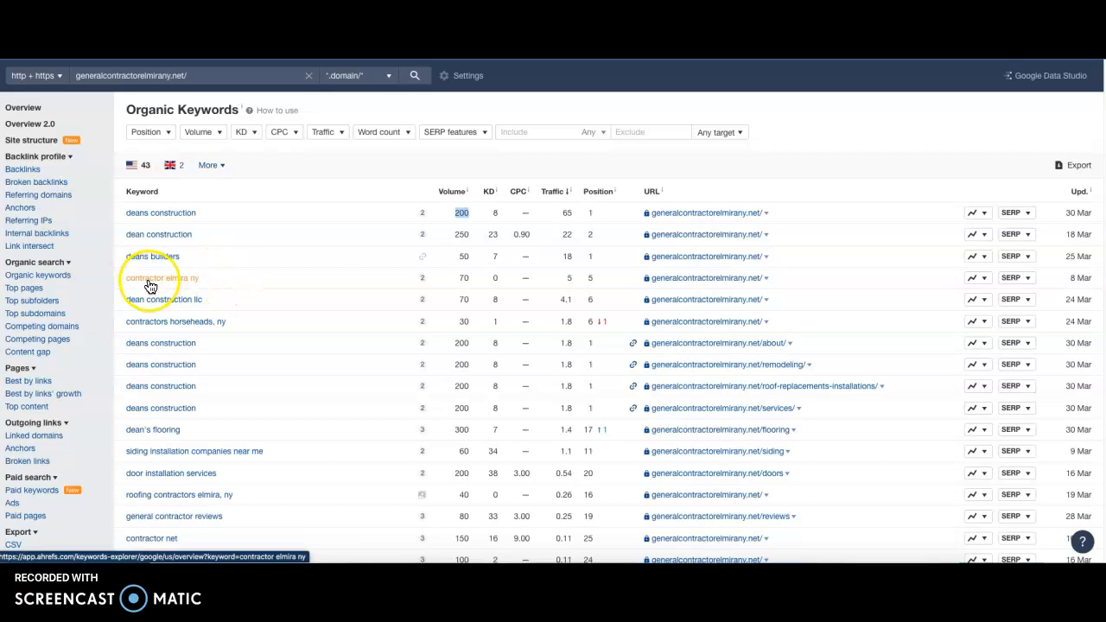
{"action": "left_click", "coordinate": [473, 275]}
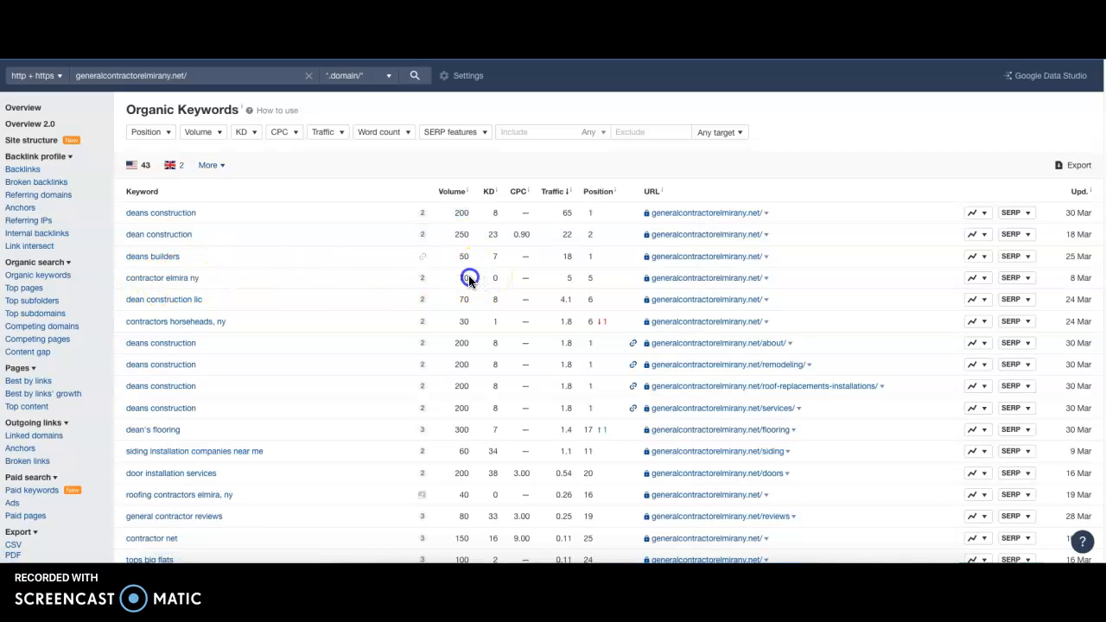
{"action": "double_click", "coordinate": [463, 276]}
{"action": "scroll", "coordinate": [212, 353], "scroll_direction": "down", "scroll_amount": 2}
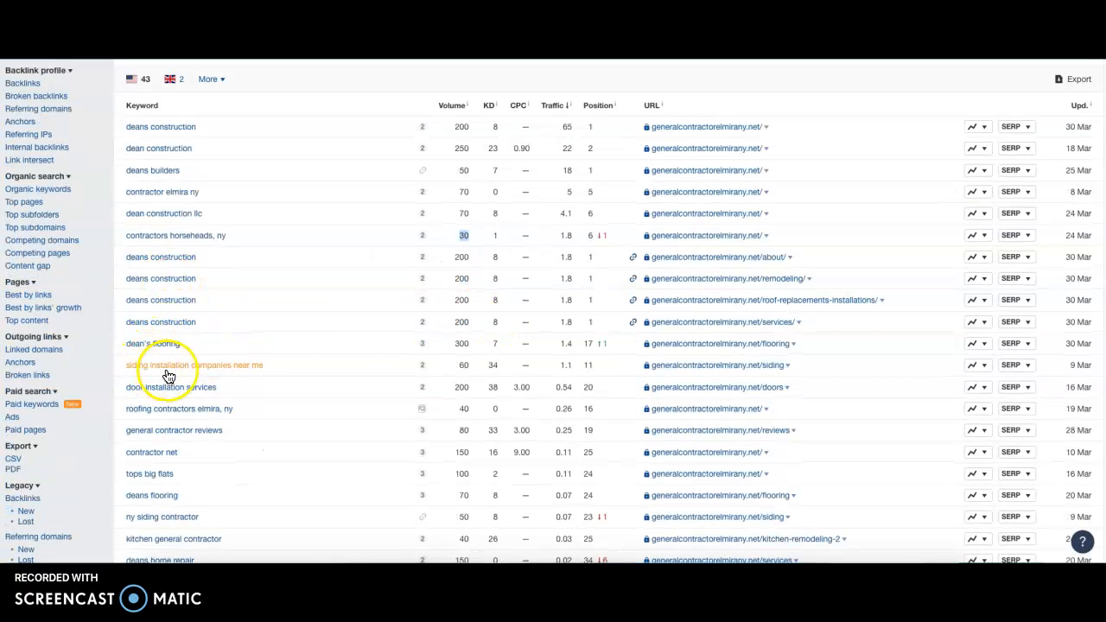
Highlight the search volumes for "siding installation companies near me", "door installation services" and "roofing contractors elmira, ny".
{"action": "left_click_drag", "start_coordinate": [474, 366], "coordinate": [452, 368]}
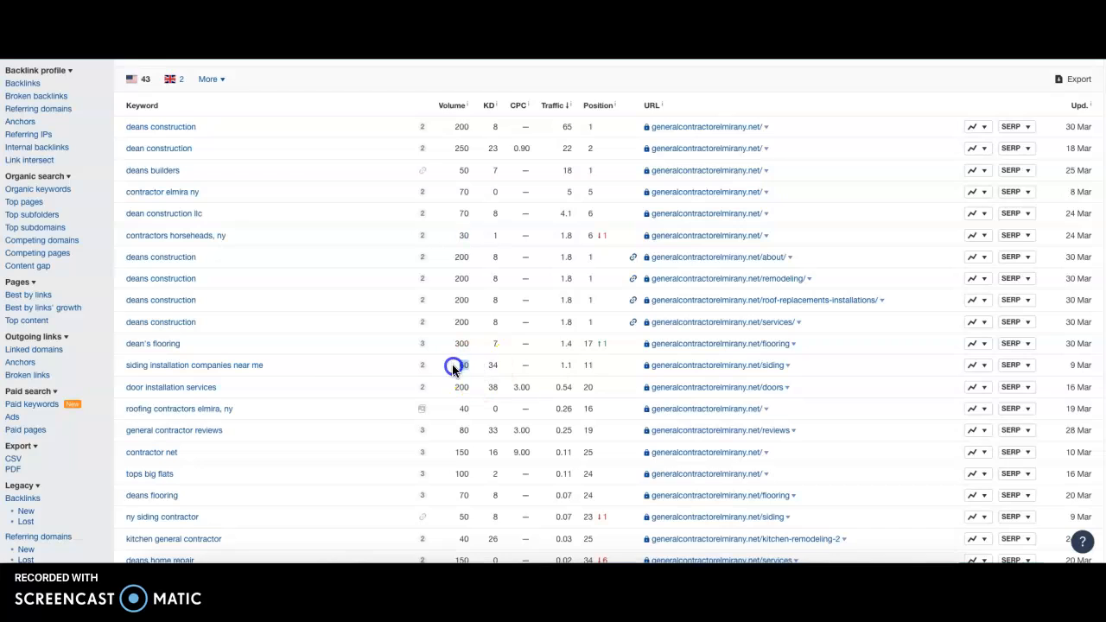
{"action": "scroll", "coordinate": [259, 350], "scroll_direction": "down", "scroll_amount": 2}
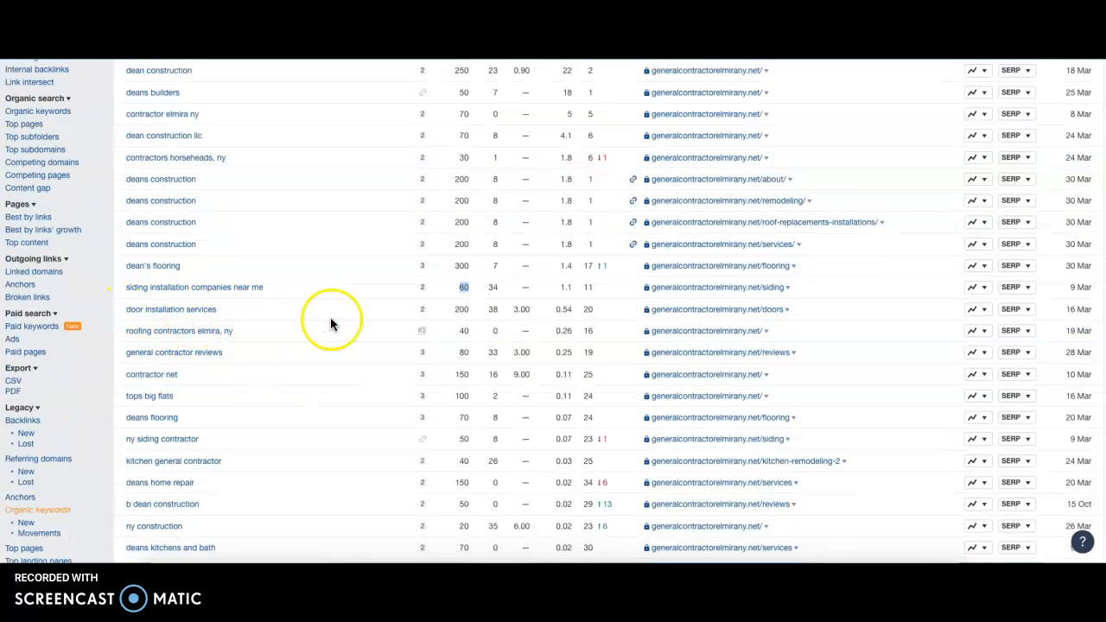
{"action": "left_click_drag", "start_coordinate": [471, 309], "coordinate": [452, 311]}
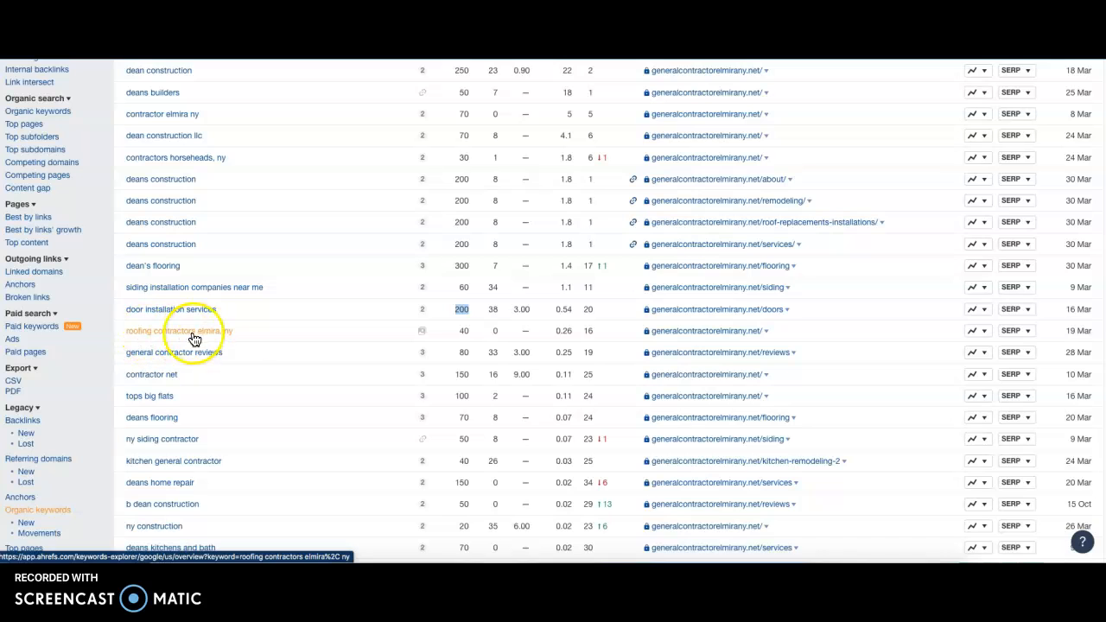
{"action": "left_click_drag", "start_coordinate": [469, 336], "coordinate": [447, 337]}
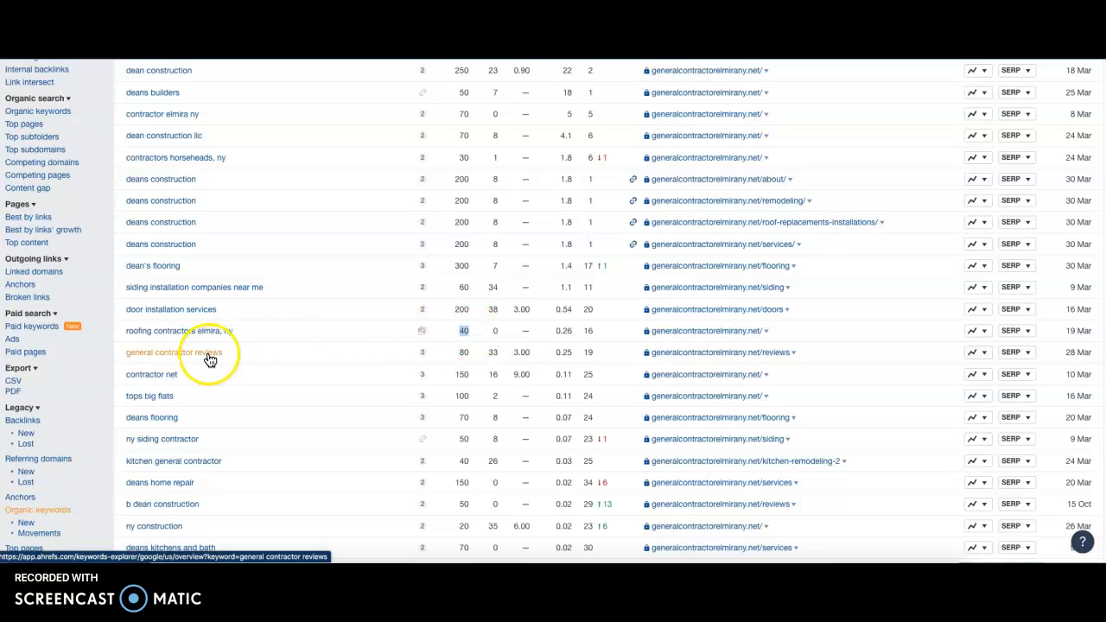
Examine the lower-traffic organic keywords and their volumes, including "ny siding contractor", "kitchen general contractor", "ny construction" and "door installation contractor".
{"action": "scroll", "coordinate": [190, 359], "scroll_direction": "down", "scroll_amount": 2}
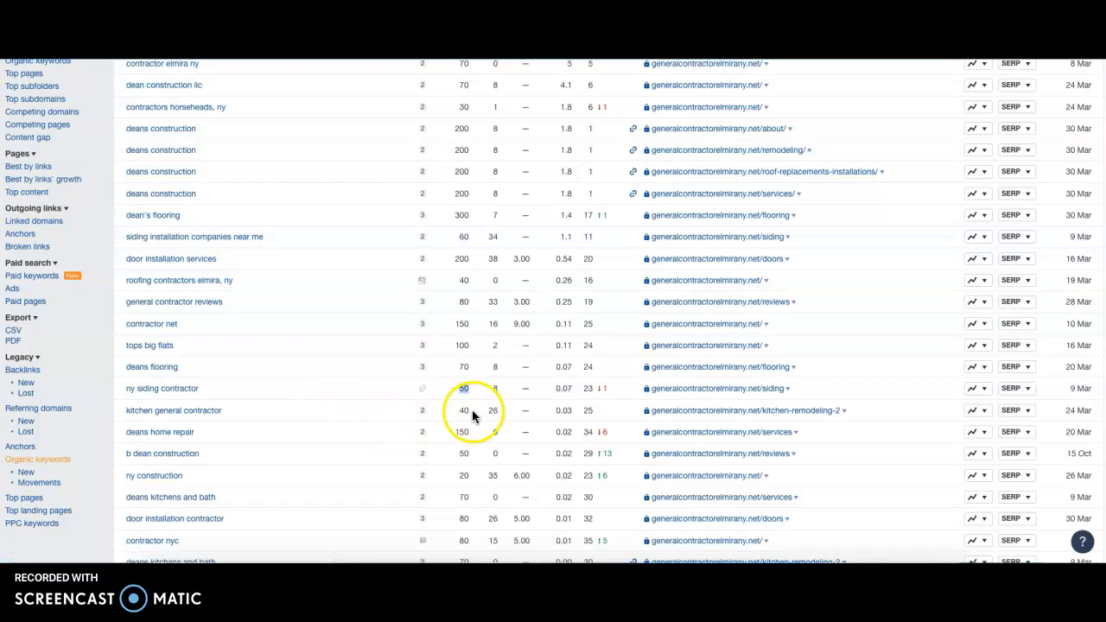
{"action": "scroll", "coordinate": [190, 436], "scroll_direction": "down", "scroll_amount": 3}
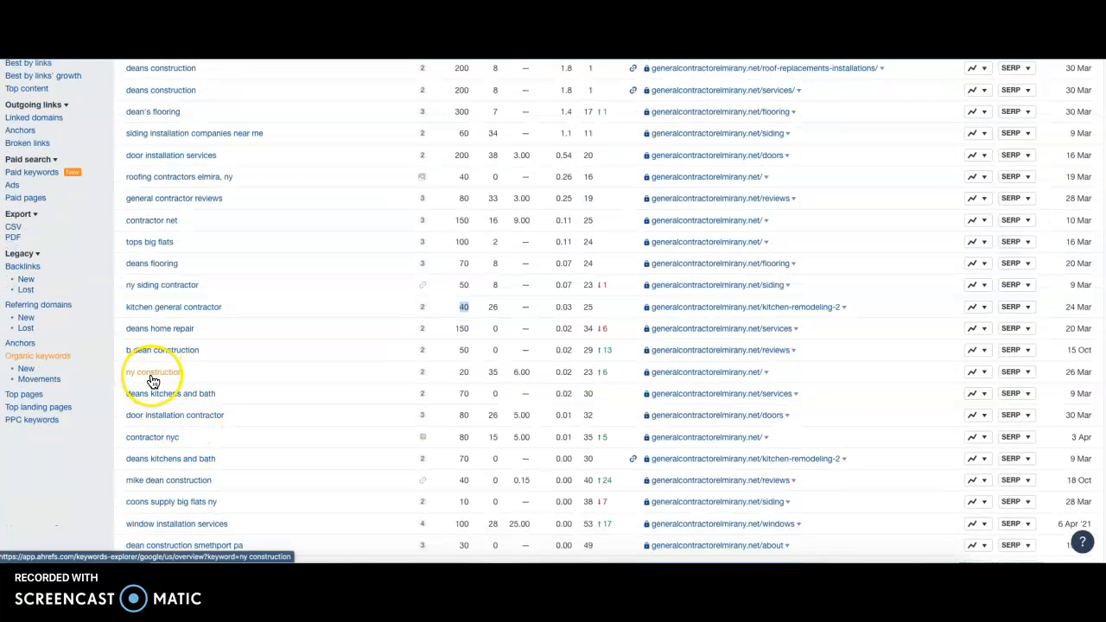
{"action": "double_click", "coordinate": [467, 374]}
{"action": "scroll", "coordinate": [251, 403], "scroll_direction": "down", "scroll_amount": 1}
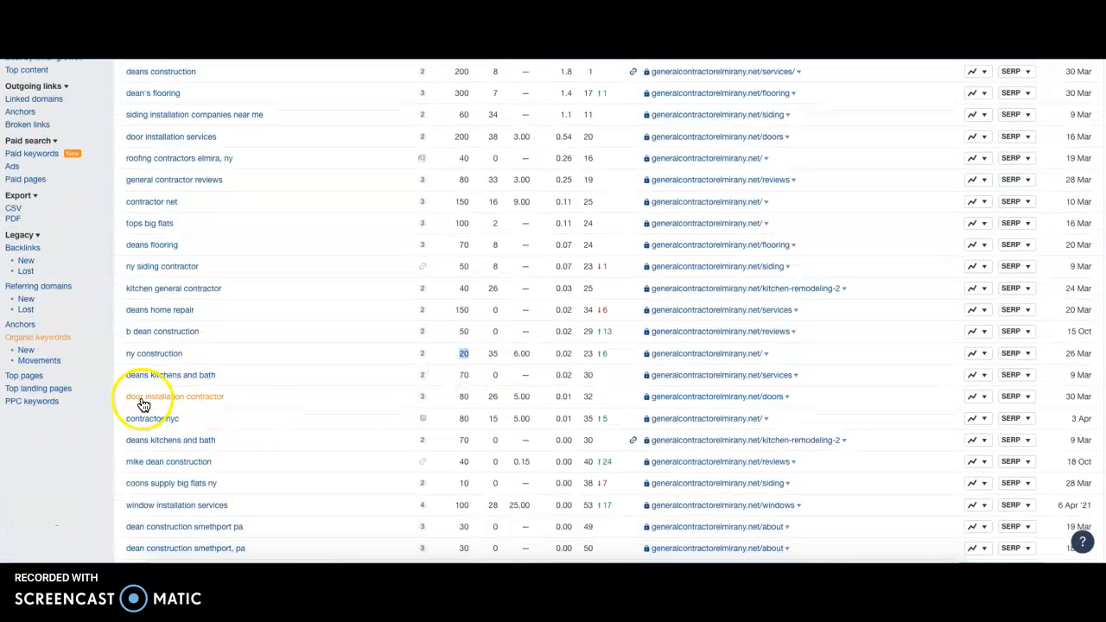
{"action": "scroll", "coordinate": [181, 441], "scroll_direction": "down", "scroll_amount": 3}
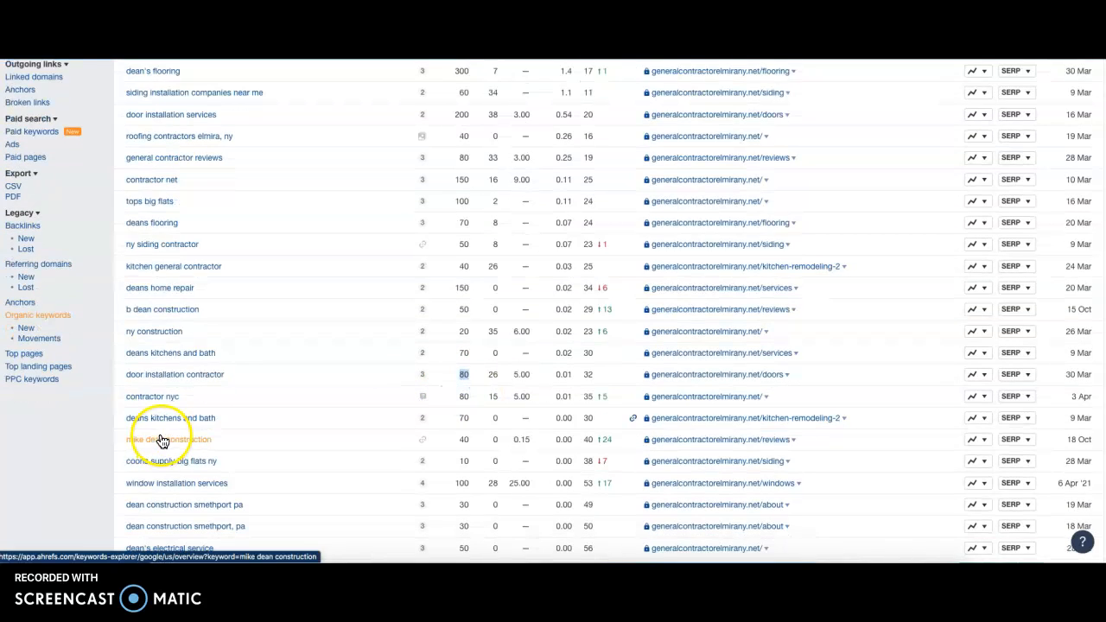
{"action": "scroll", "coordinate": [163, 397], "scroll_direction": "down", "scroll_amount": 3}
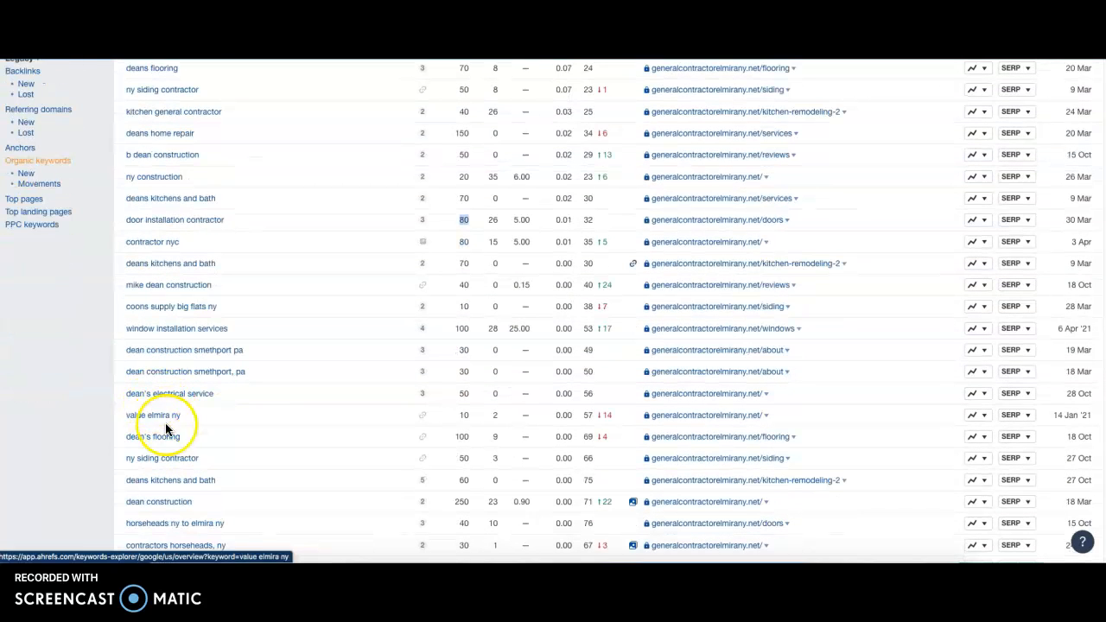
Examine the remaining low-ranking organic keywords, highlight the search volume of "ny siding contractor", and return to the start of the report.
{"action": "scroll", "coordinate": [159, 442], "scroll_direction": "down", "scroll_amount": 1}
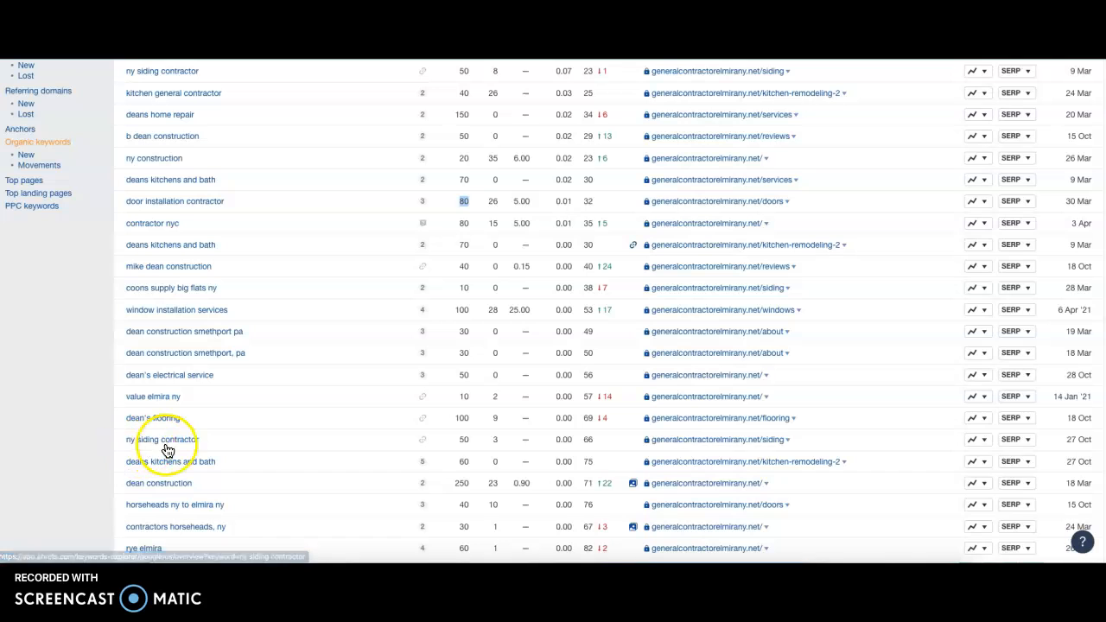
{"action": "double_click", "coordinate": [463, 439]}
{"action": "scroll", "coordinate": [235, 476], "scroll_direction": "down", "scroll_amount": 1}
{"action": "scroll", "coordinate": [199, 463], "scroll_direction": "down", "scroll_amount": 2}
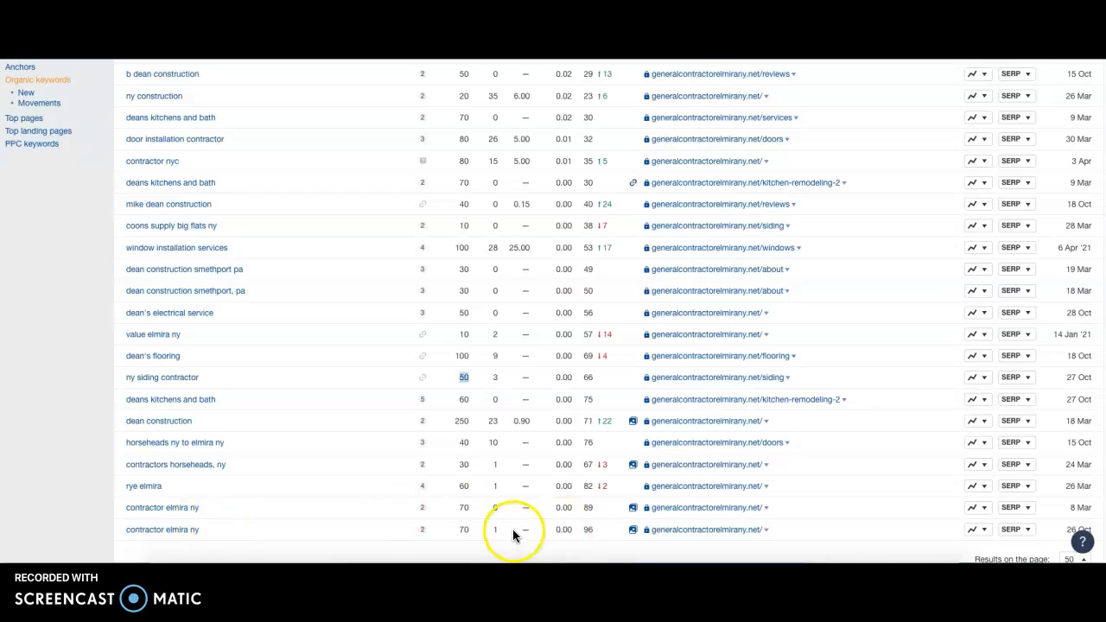
{"action": "scroll", "coordinate": [266, 298], "scroll_direction": "up", "scroll_amount": 15}
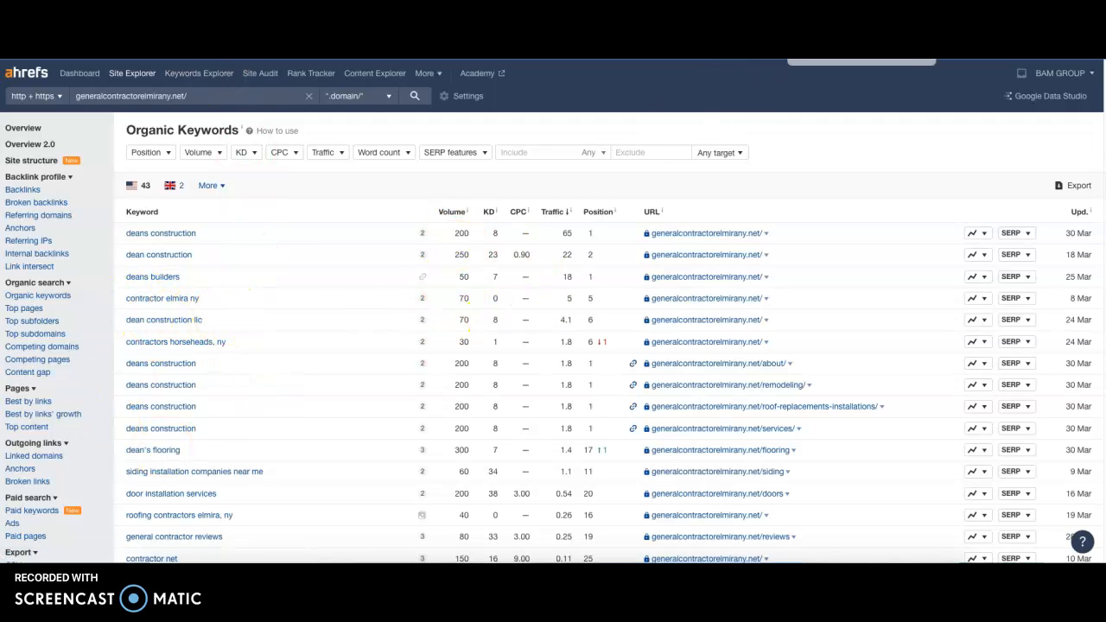
Switch to the Bryco Plumbing website and review its homepage header and the Plumbing, Locations and Resources navigation entries.
{"action": "key", "text": "ctrl+Tab"}
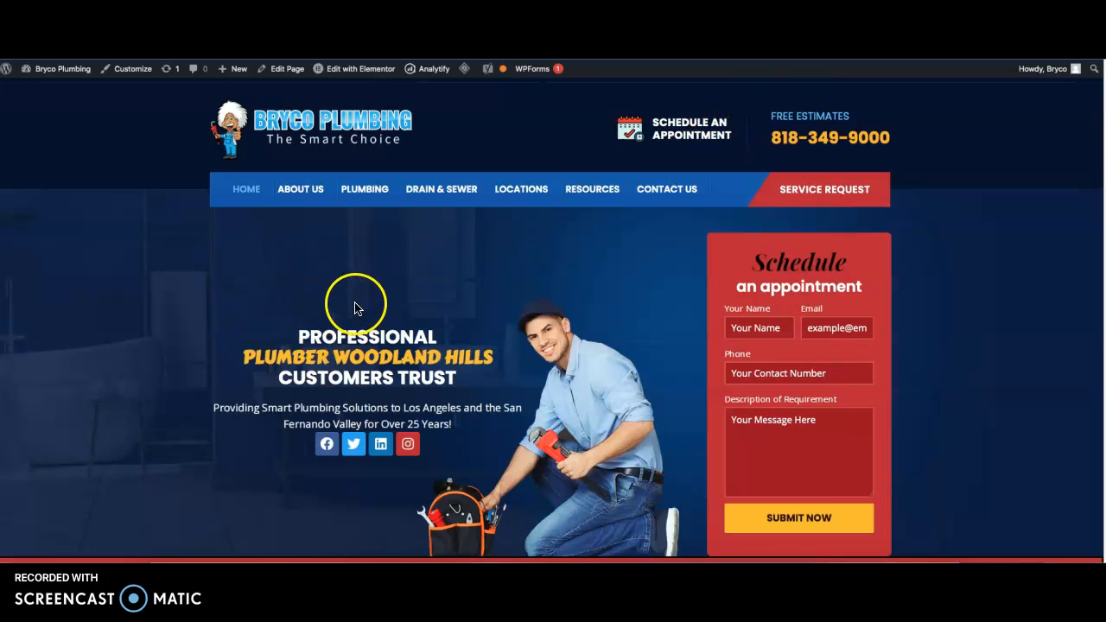
{"action": "mouse_move", "coordinate": [319, 244]}
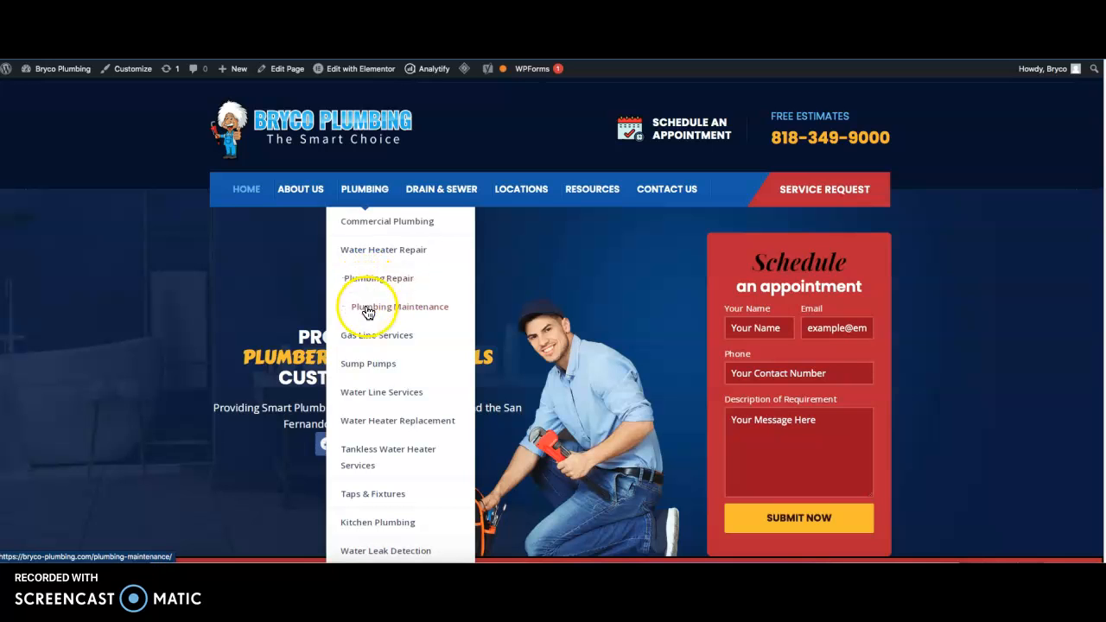
{"action": "scroll", "coordinate": [237, 351], "scroll_direction": "down", "scroll_amount": 7}
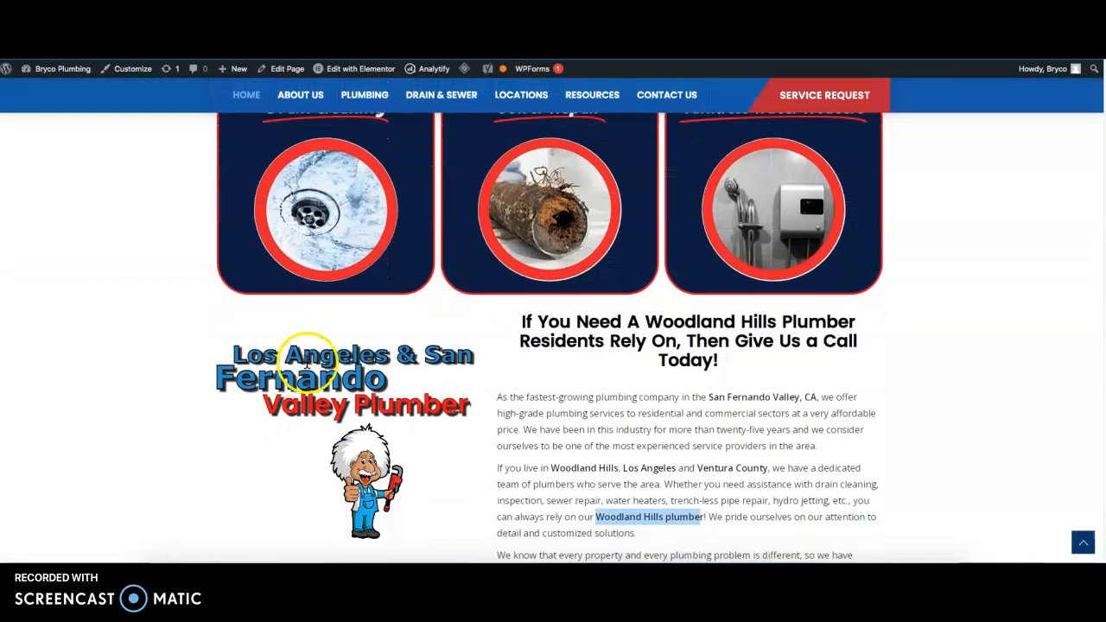
{"action": "scroll", "coordinate": [296, 346], "scroll_direction": "down", "scroll_amount": 1}
{"action": "scroll", "coordinate": [301, 365], "scroll_direction": "up", "scroll_amount": 8}
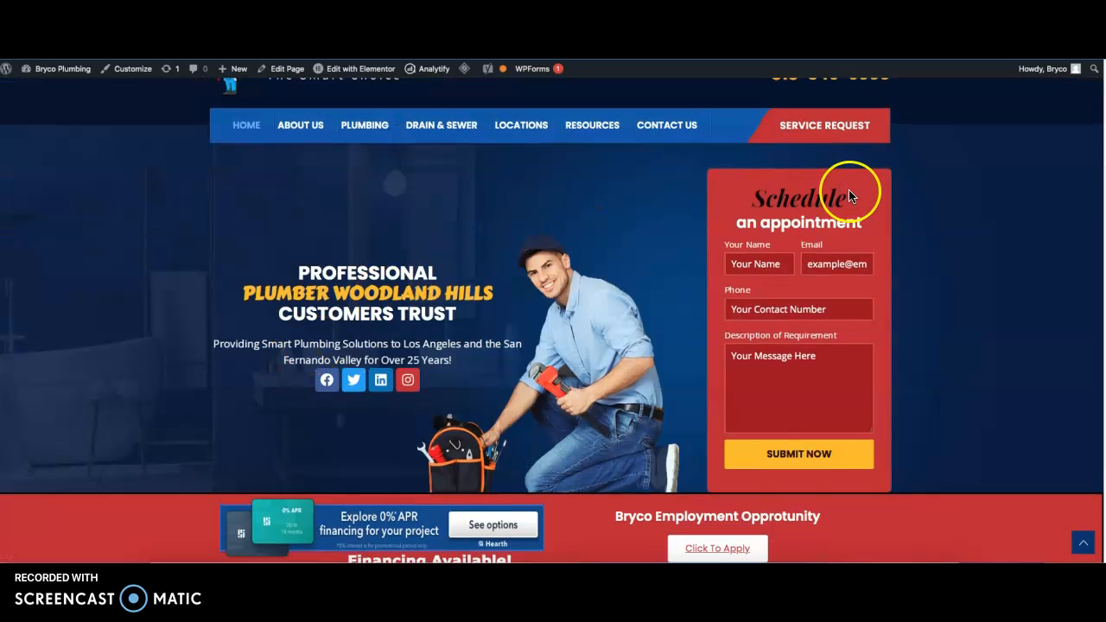
{"action": "scroll", "coordinate": [484, 350], "scroll_direction": "down", "scroll_amount": 1}
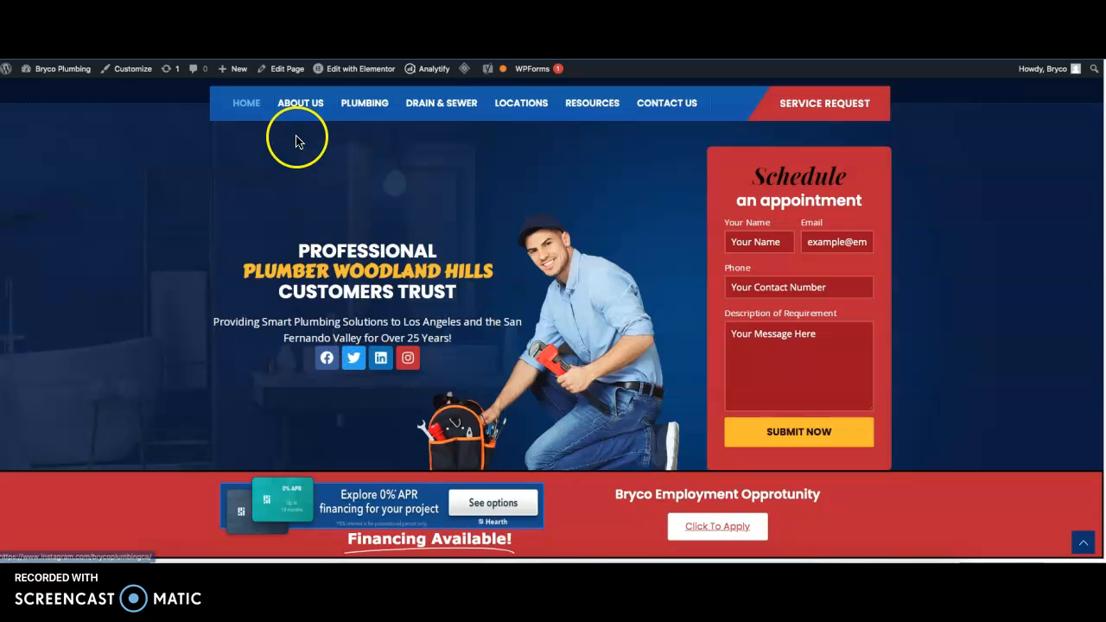
{"action": "mouse_move", "coordinate": [507, 113]}
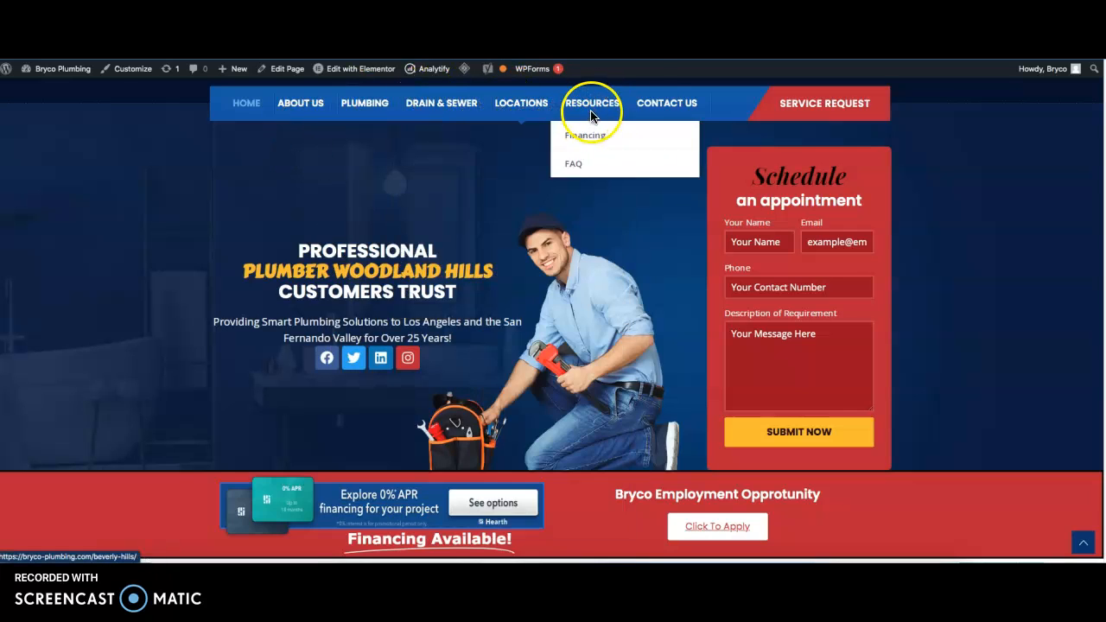
Highlight "Woodland Hills Plumber" in the homepage's introductory heading and "Woodland Hills" in the paragraph beneath it.
{"action": "scroll", "coordinate": [567, 211], "scroll_direction": "down", "scroll_amount": 3}
{"action": "scroll", "coordinate": [568, 211], "scroll_direction": "down", "scroll_amount": 5}
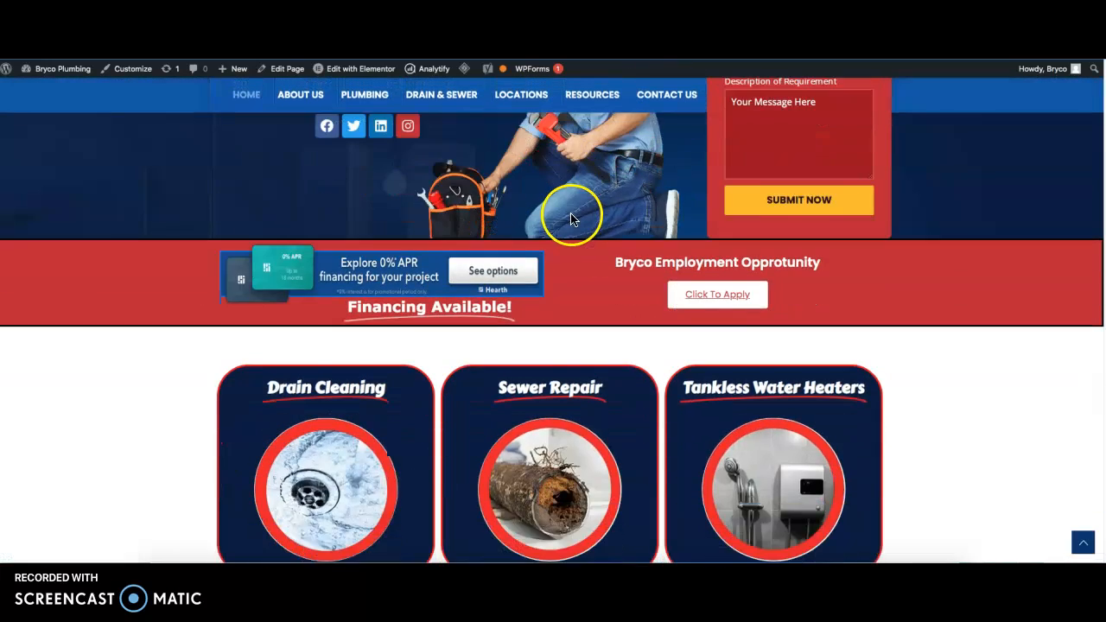
{"action": "scroll", "coordinate": [404, 259], "scroll_direction": "down", "scroll_amount": 1}
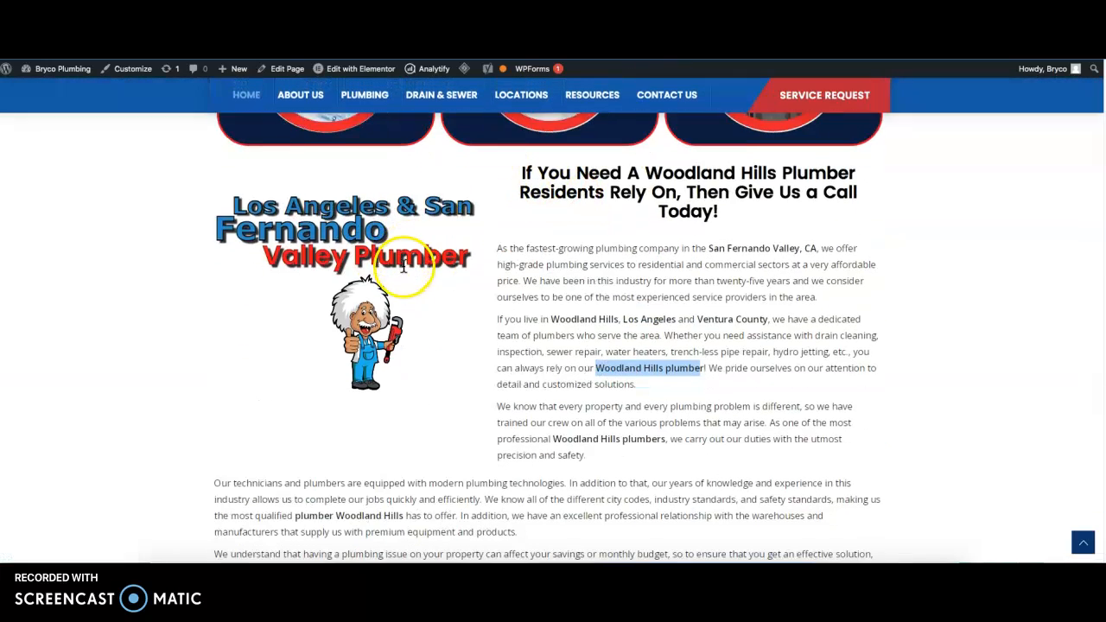
{"action": "left_click_drag", "start_coordinate": [646, 164], "coordinate": [843, 164]}
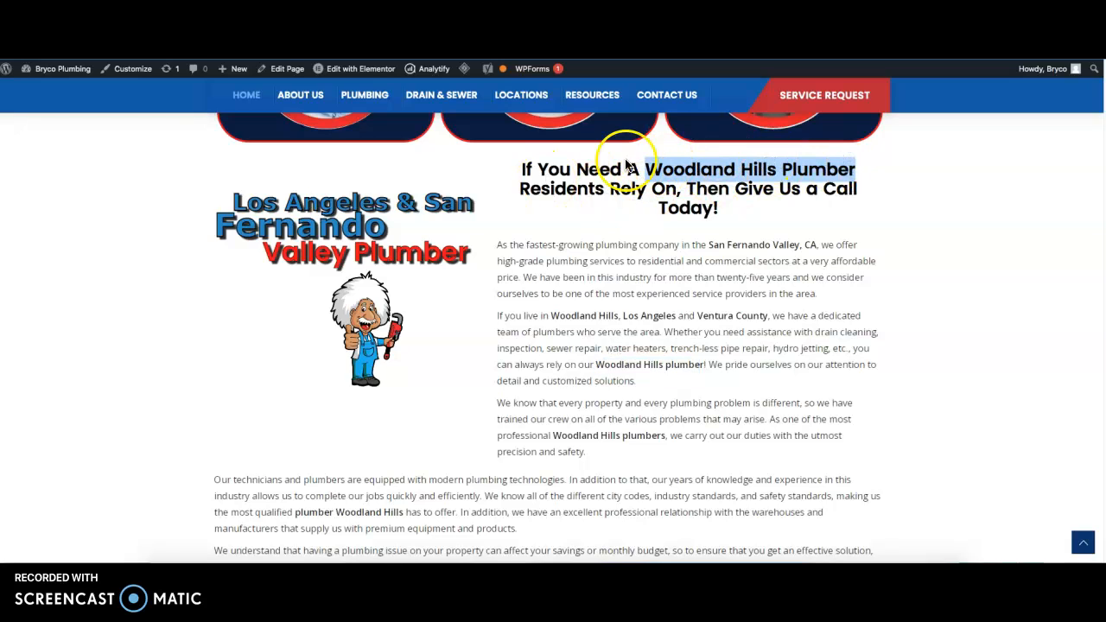
{"action": "scroll", "coordinate": [708, 216], "scroll_direction": "down", "scroll_amount": 2}
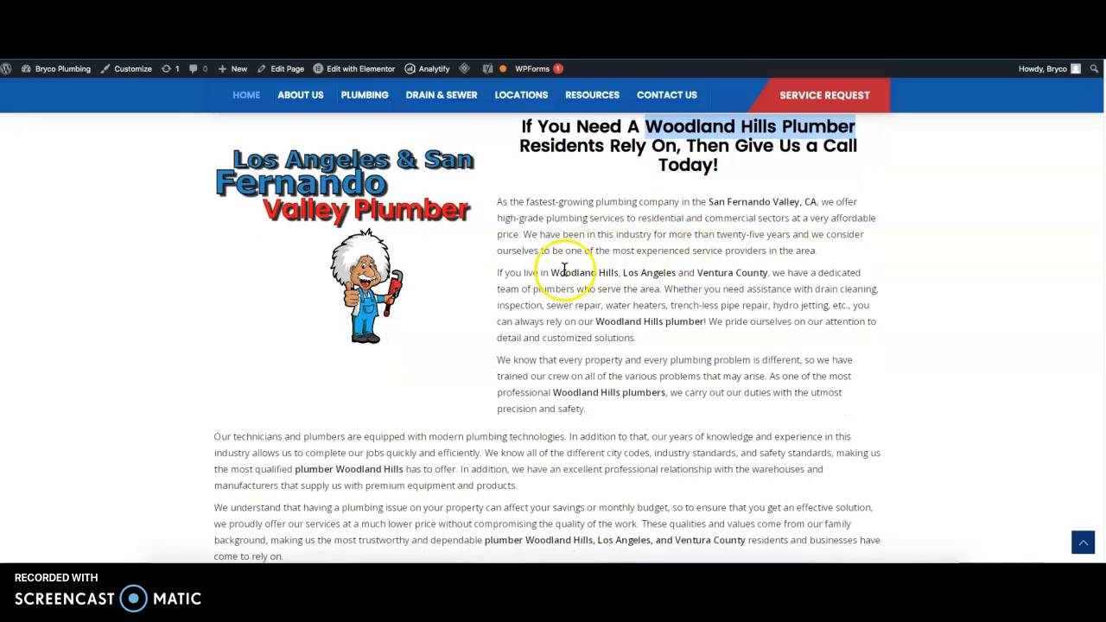
{"action": "left_click_drag", "start_coordinate": [553, 272], "coordinate": [635, 276]}
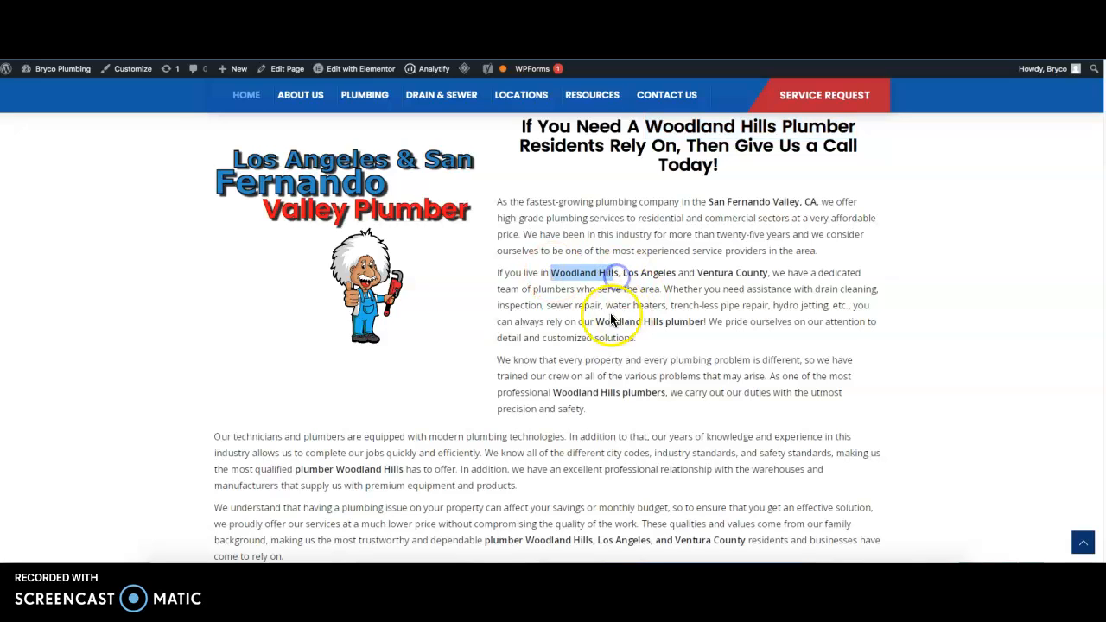
Highlight the phrases "Woodland Hills plumber", "Woodland Hills plumbers" and "plumber Woodland Hills" in the homepage body copy.
{"action": "left_click_drag", "start_coordinate": [595, 321], "coordinate": [701, 322]}
{"action": "scroll", "coordinate": [657, 346], "scroll_direction": "down", "scroll_amount": 1}
{"action": "left_click_drag", "start_coordinate": [553, 370], "coordinate": [667, 367]}
{"action": "scroll", "coordinate": [671, 409], "scroll_direction": "down", "scroll_amount": 4}
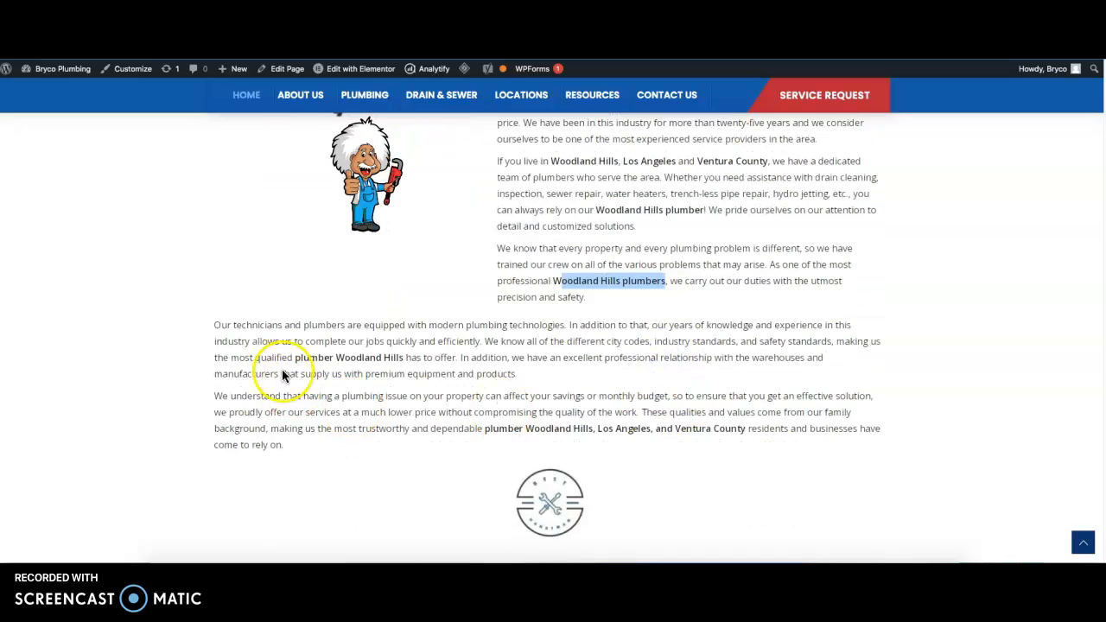
{"action": "left_click_drag", "start_coordinate": [295, 357], "coordinate": [394, 363]}
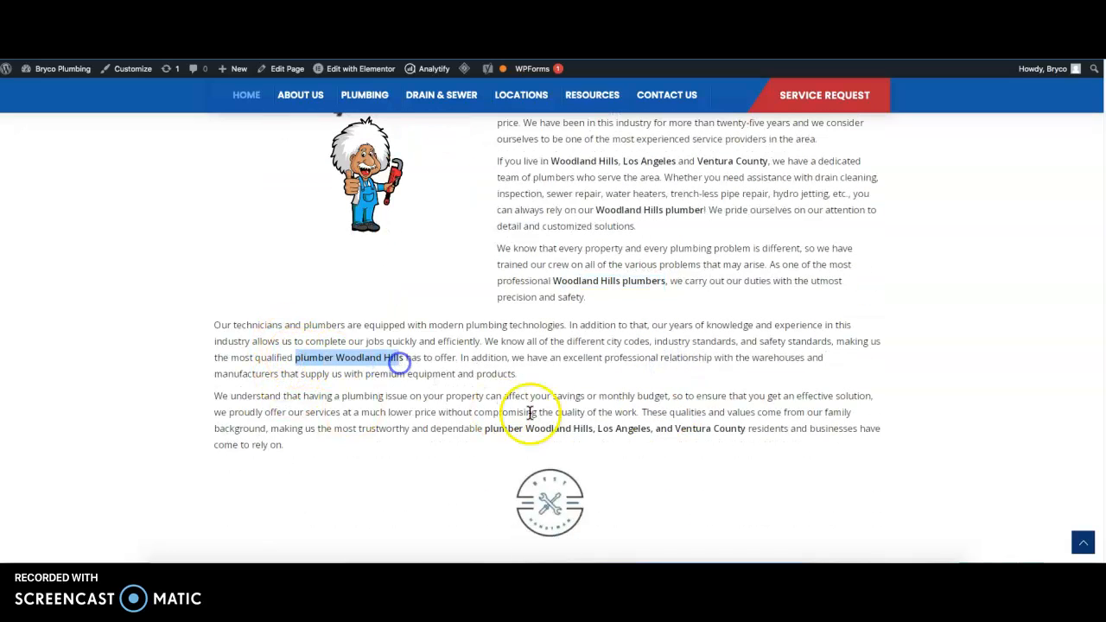
{"action": "scroll", "coordinate": [515, 400], "scroll_direction": "down", "scroll_amount": 2}
{"action": "scroll", "coordinate": [518, 389], "scroll_direction": "up", "scroll_amount": 5}
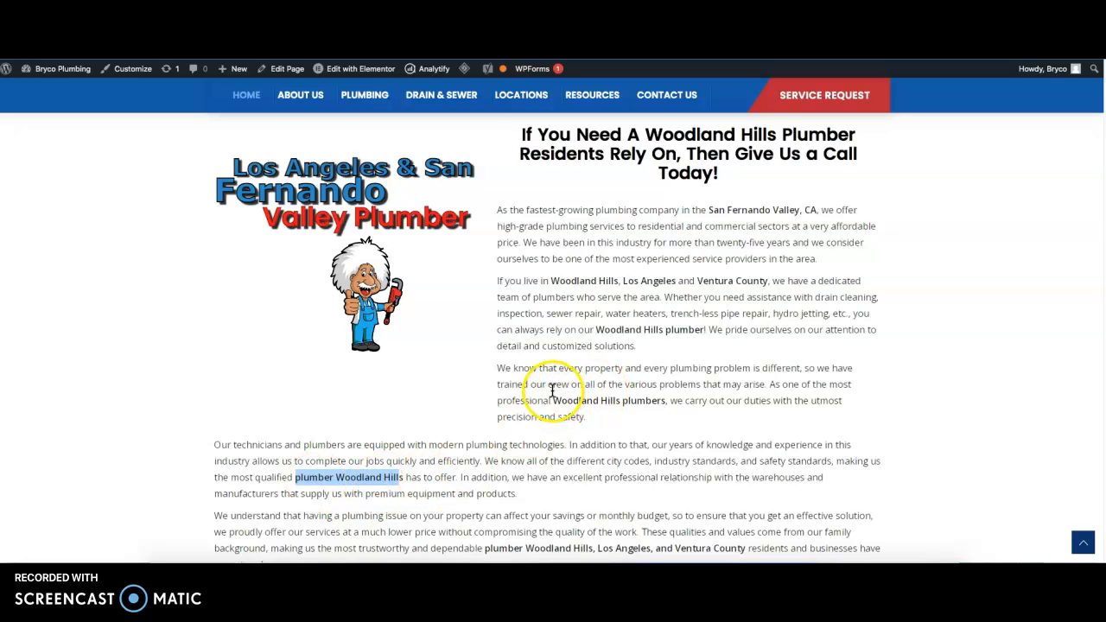
Review the "How Can We Help?" section with its service links and image cards.
{"action": "scroll", "coordinate": [510, 354], "scroll_direction": "down", "scroll_amount": 6}
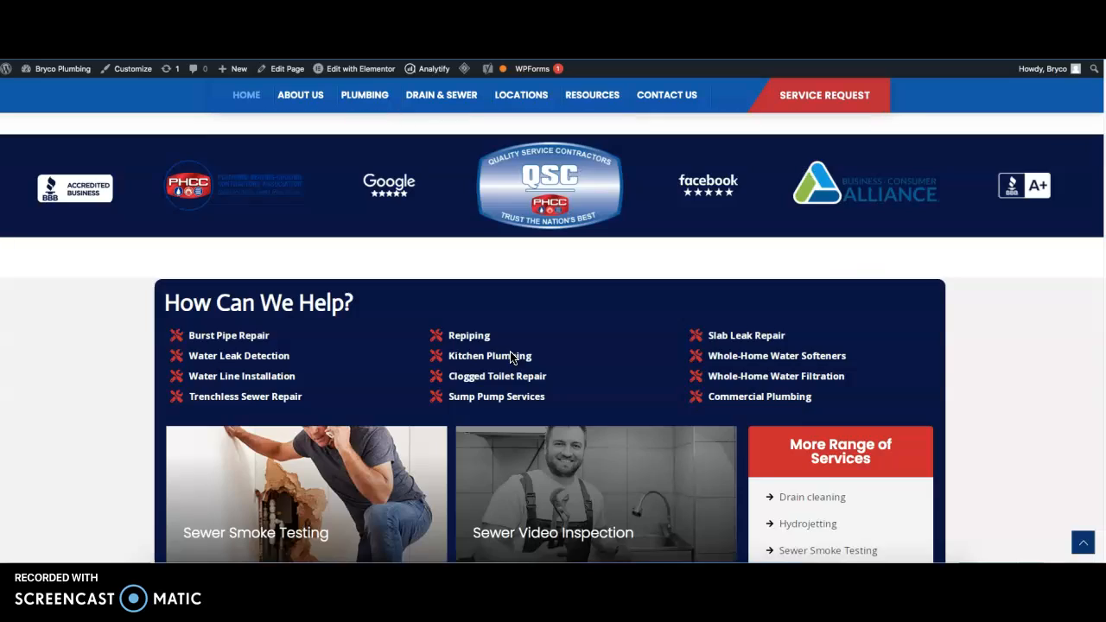
{"action": "scroll", "coordinate": [510, 351], "scroll_direction": "down", "scroll_amount": 3}
{"action": "scroll", "coordinate": [519, 338], "scroll_direction": "up", "scroll_amount": 2}
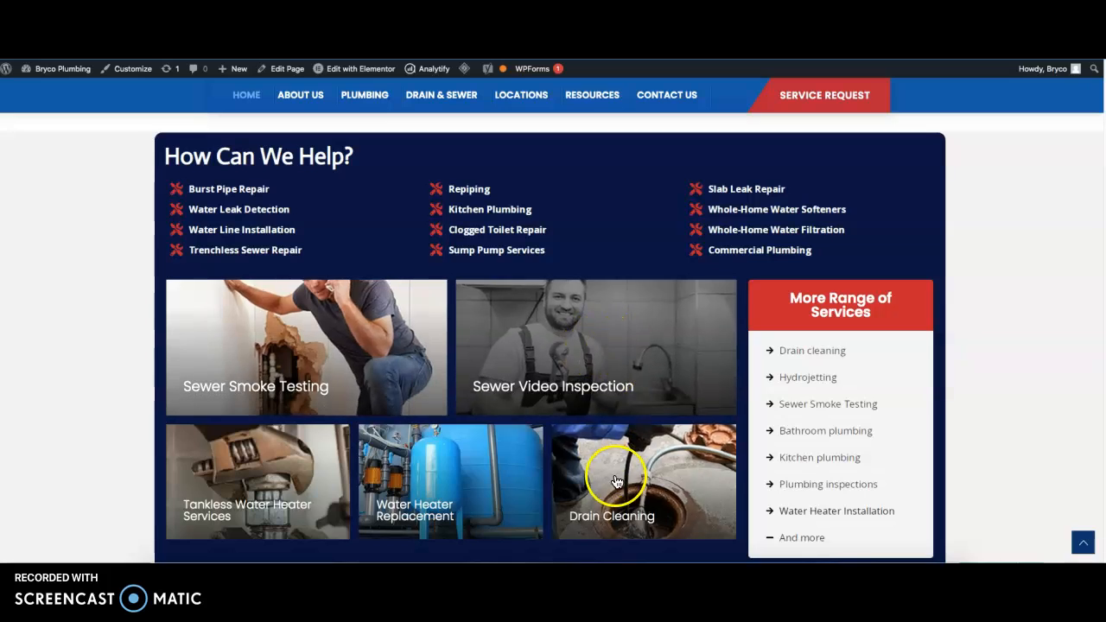
Highlight "Plumber in Woodland Hills" in the "We Are The Most Highly Rated" heading and check the copy below it.
{"action": "scroll", "coordinate": [425, 481], "scroll_direction": "down", "scroll_amount": 5}
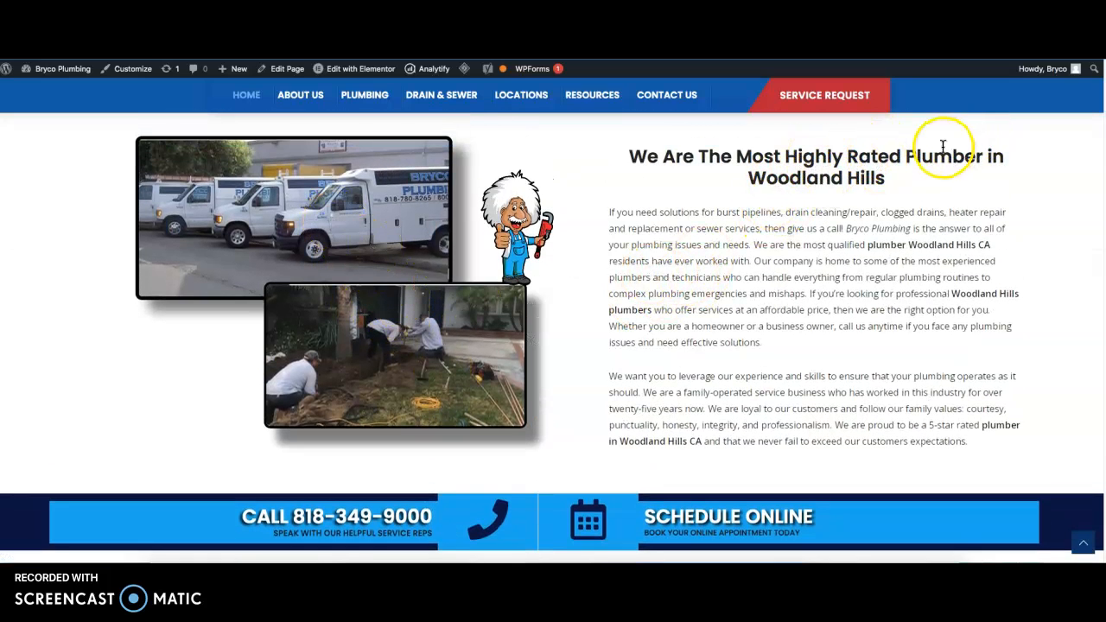
{"action": "left_click_drag", "start_coordinate": [907, 157], "coordinate": [997, 173]}
{"action": "scroll", "coordinate": [855, 235], "scroll_direction": "down", "scroll_amount": 3}
{"action": "scroll", "coordinate": [855, 235], "scroll_direction": "up", "scroll_amount": 3}
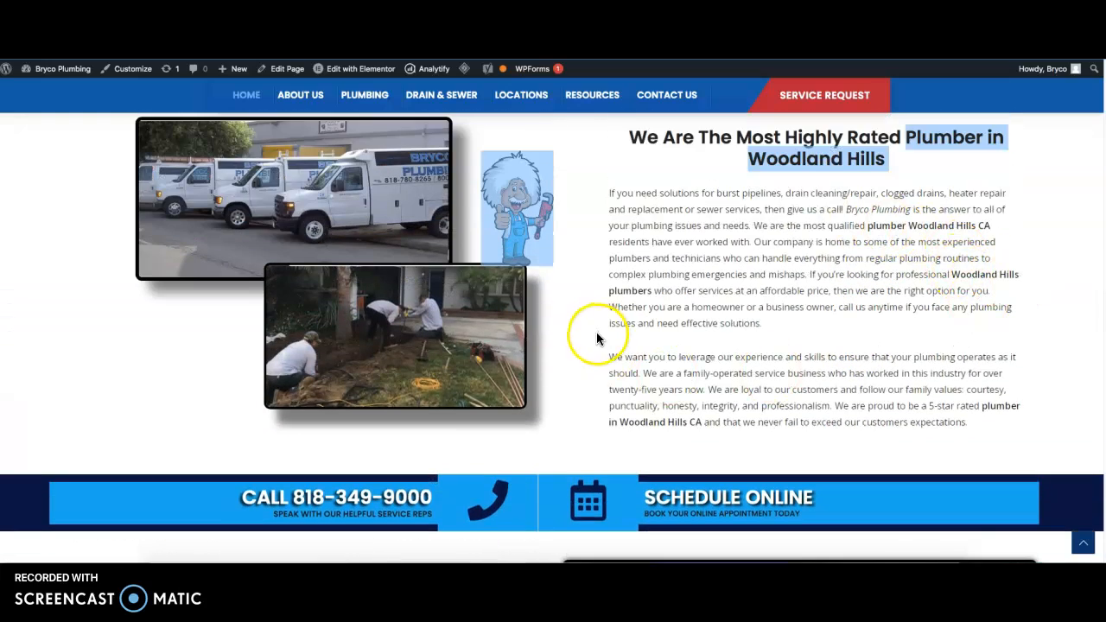
Examine the rest of the Bryco homepage, including the Granada Hills and Calabasas copy, client testimonials and embedded service-area map.
{"action": "scroll", "coordinate": [596, 338], "scroll_direction": "down", "scroll_amount": 6}
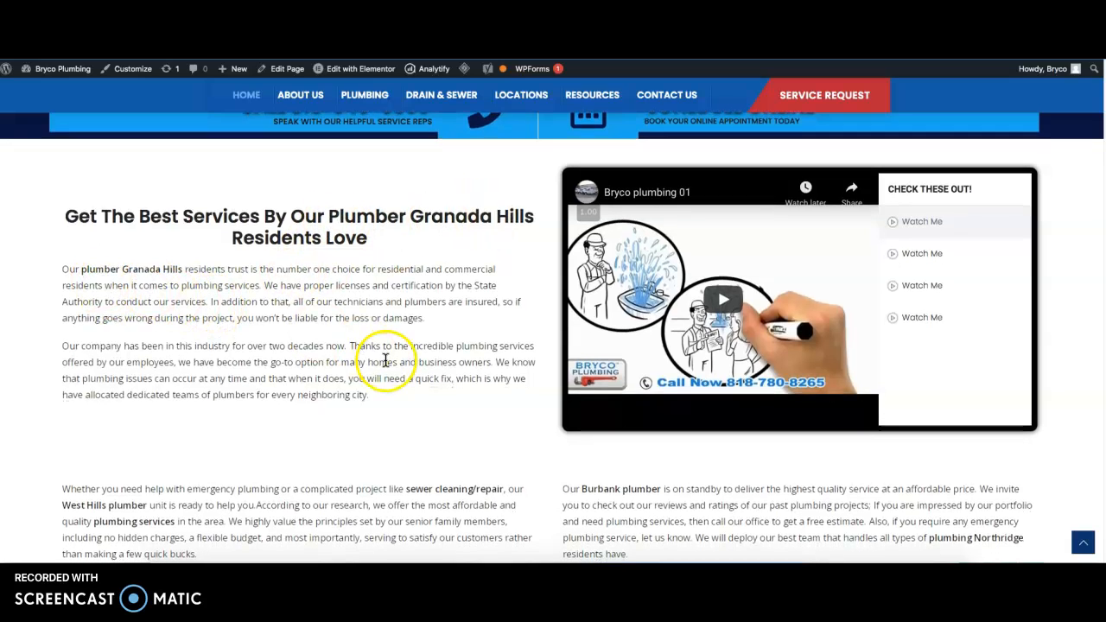
{"action": "scroll", "coordinate": [462, 388], "scroll_direction": "down", "scroll_amount": 10}
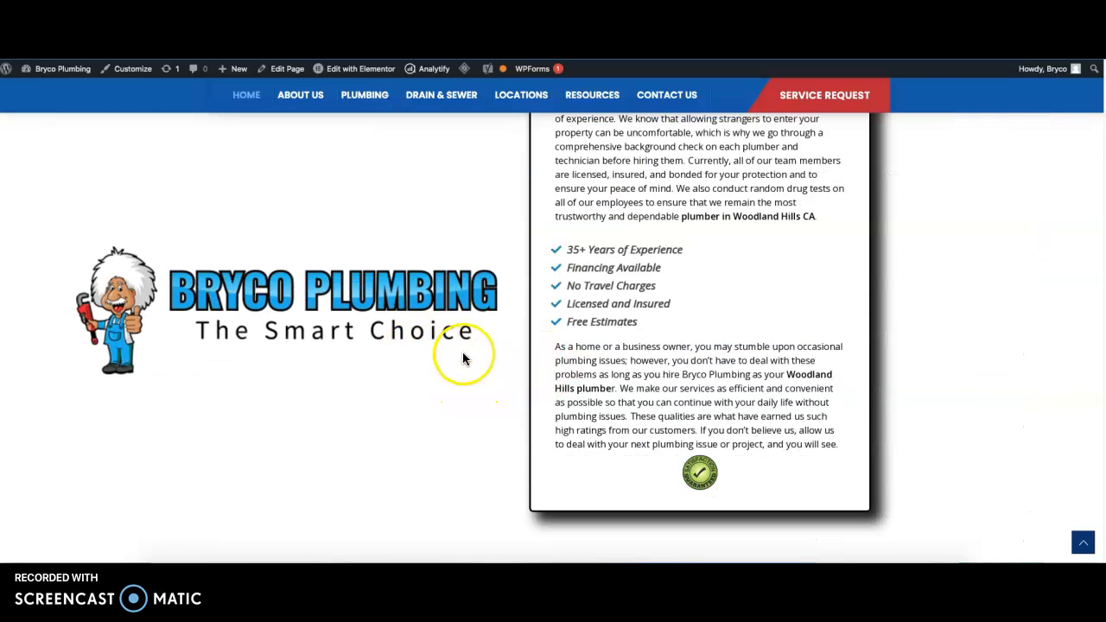
{"action": "scroll", "coordinate": [458, 355], "scroll_direction": "down", "scroll_amount": 5}
{"action": "scroll", "coordinate": [557, 423], "scroll_direction": "down", "scroll_amount": 4}
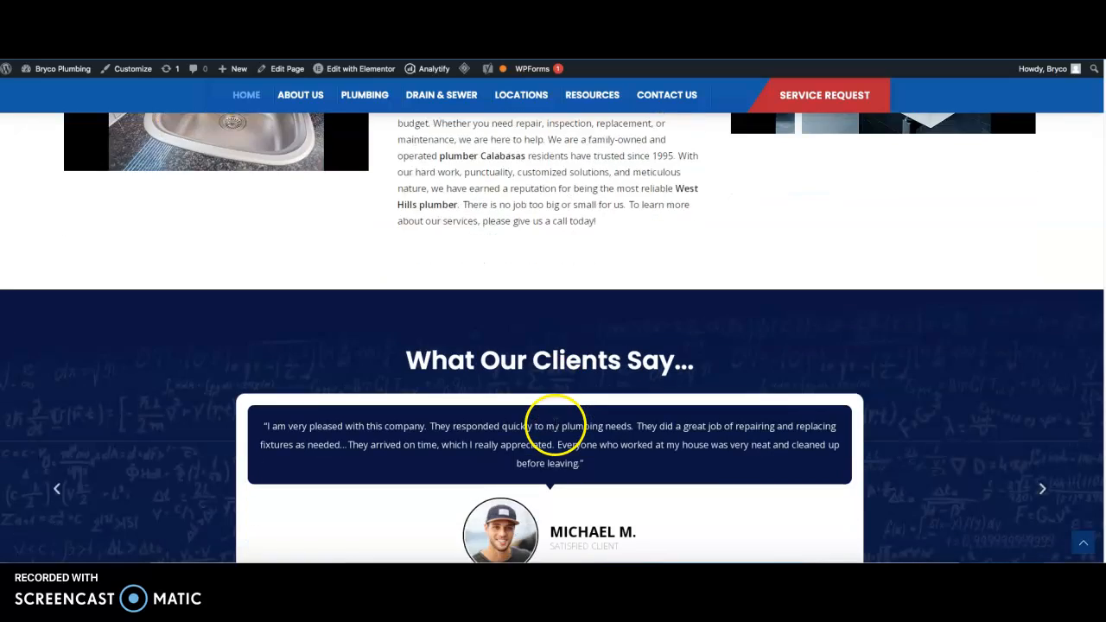
{"action": "scroll", "coordinate": [553, 421], "scroll_direction": "down", "scroll_amount": 5}
{"action": "scroll", "coordinate": [551, 419], "scroll_direction": "up", "scroll_amount": 4}
{"action": "scroll", "coordinate": [550, 420], "scroll_direction": "down", "scroll_amount": 4}
{"action": "scroll", "coordinate": [69, 423], "scroll_direction": "down", "scroll_amount": 5}
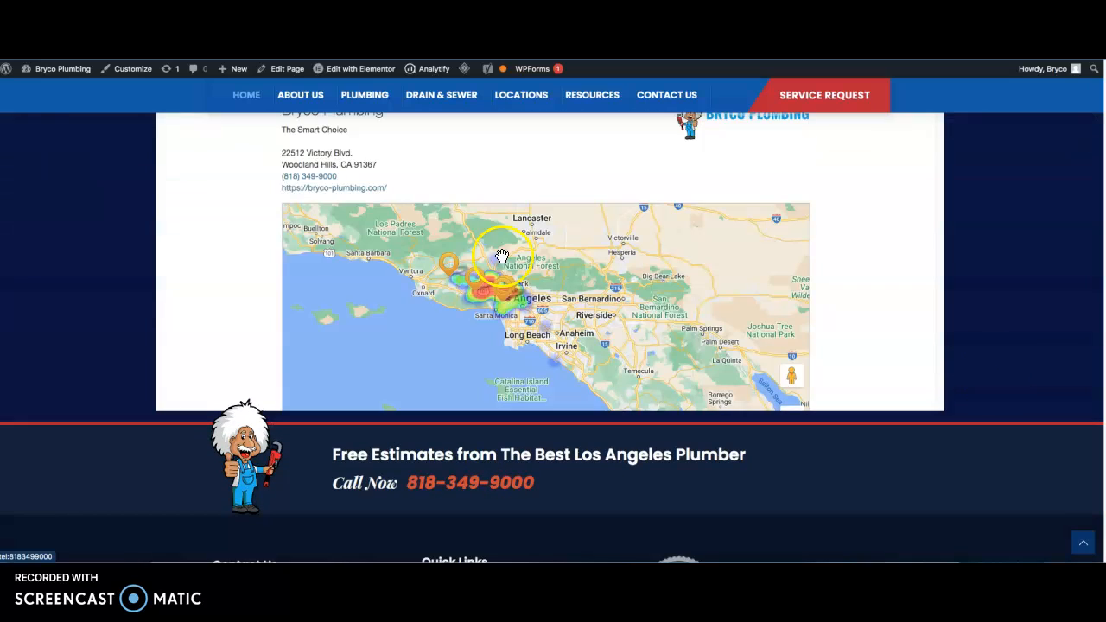
Return to the opening section of the Bryco Plumbing homepage and look over its appointment form and main service cards.
{"action": "scroll", "coordinate": [467, 240], "scroll_direction": "up", "scroll_amount": 3}
{"action": "scroll", "coordinate": [1011, 315], "scroll_direction": "up", "scroll_amount": 15}
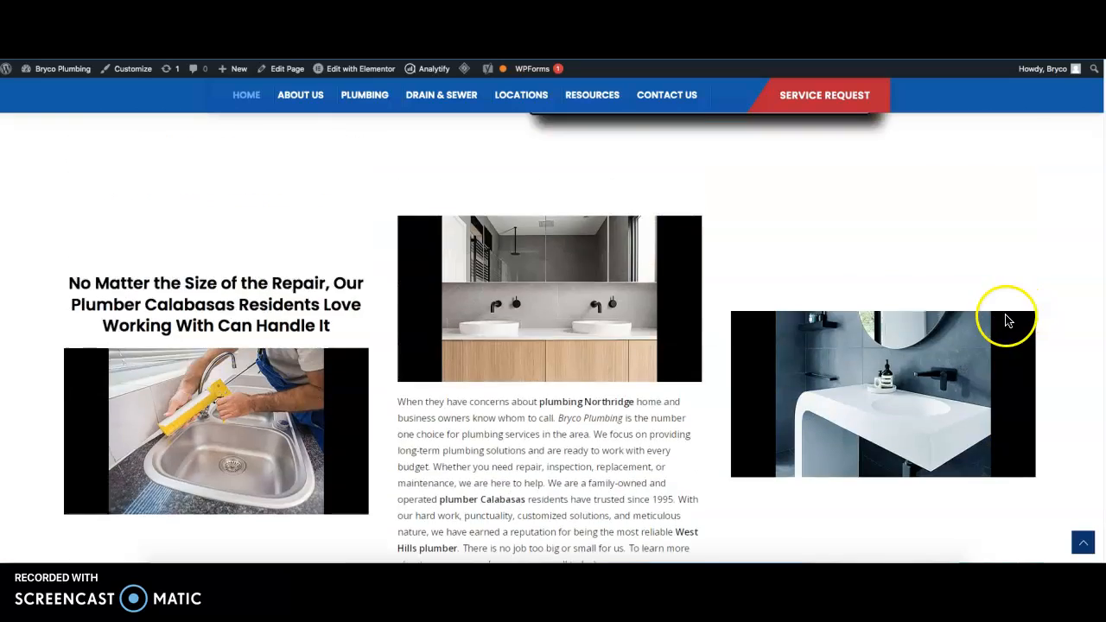
{"action": "scroll", "coordinate": [878, 316], "scroll_direction": "up", "scroll_amount": 12}
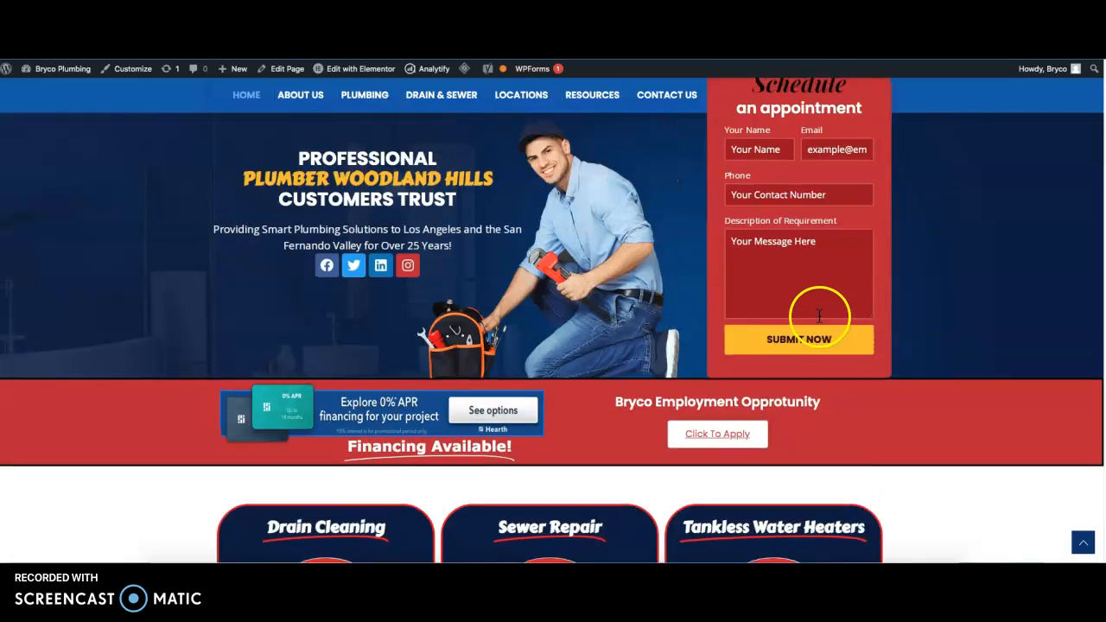
{"action": "scroll", "coordinate": [876, 308], "scroll_direction": "down", "scroll_amount": 4}
{"action": "scroll", "coordinate": [855, 321], "scroll_direction": "up", "scroll_amount": 4}
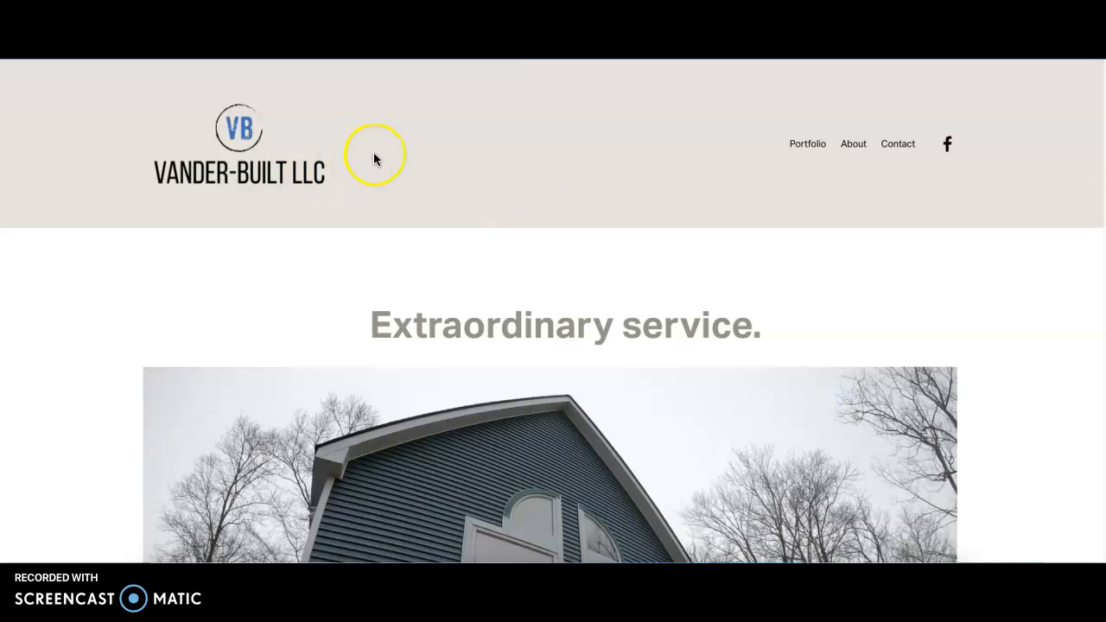
Return to the Vander-Built LLC website and review its homepage from the header and "Extraordinary service." heading to "About the Company.".
{"action": "scroll", "coordinate": [486, 226], "scroll_direction": "down", "scroll_amount": 1}
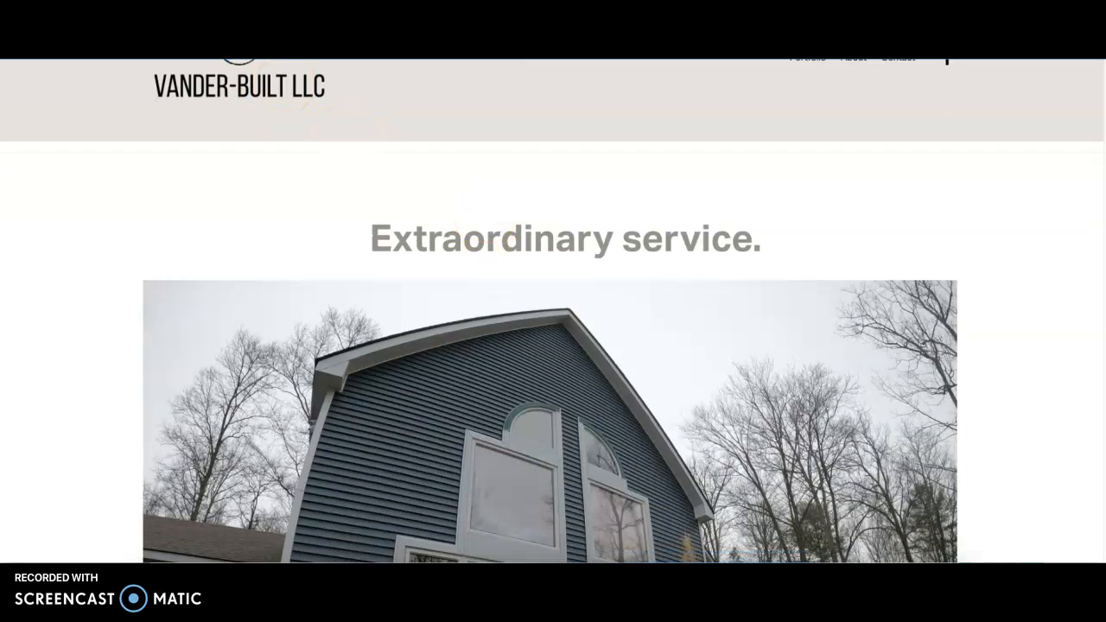
{"action": "scroll", "coordinate": [380, 256], "scroll_direction": "up", "scroll_amount": 1}
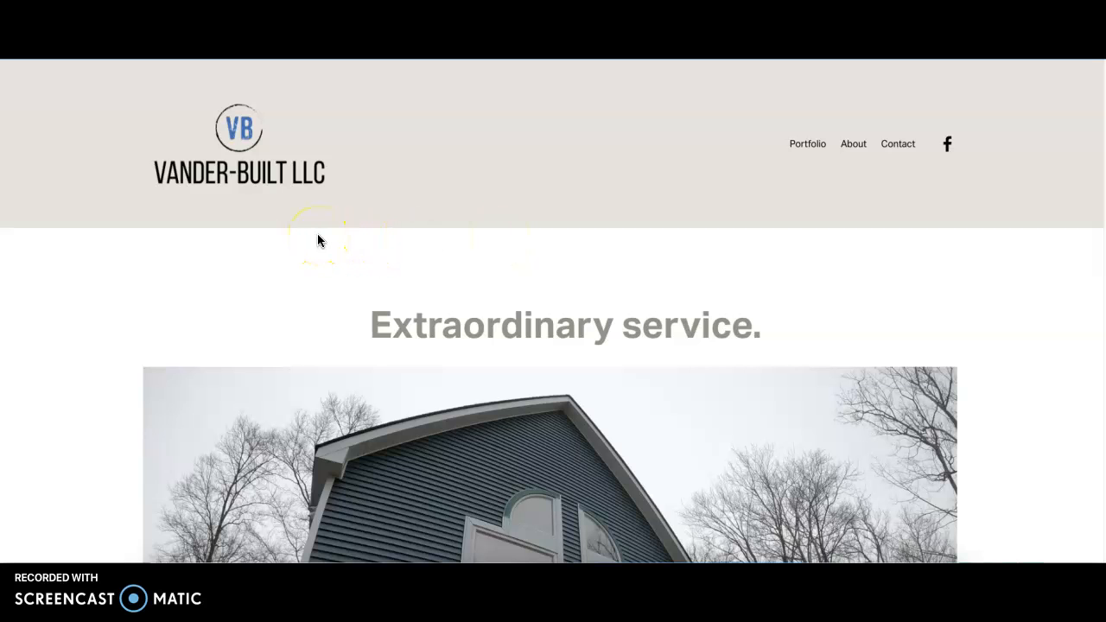
{"action": "scroll", "coordinate": [327, 239], "scroll_direction": "down", "scroll_amount": 4}
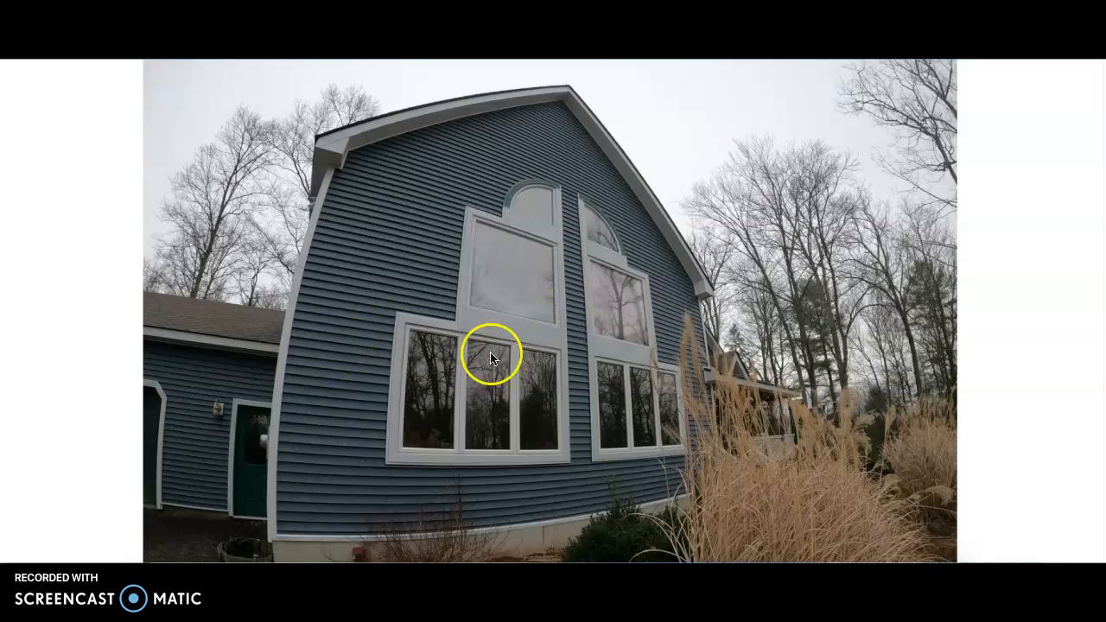
{"action": "scroll", "coordinate": [490, 352], "scroll_direction": "down", "scroll_amount": 3}
{"action": "scroll", "coordinate": [464, 346], "scroll_direction": "up", "scroll_amount": 5}
{"action": "scroll", "coordinate": [457, 343], "scroll_direction": "up", "scroll_amount": 2}
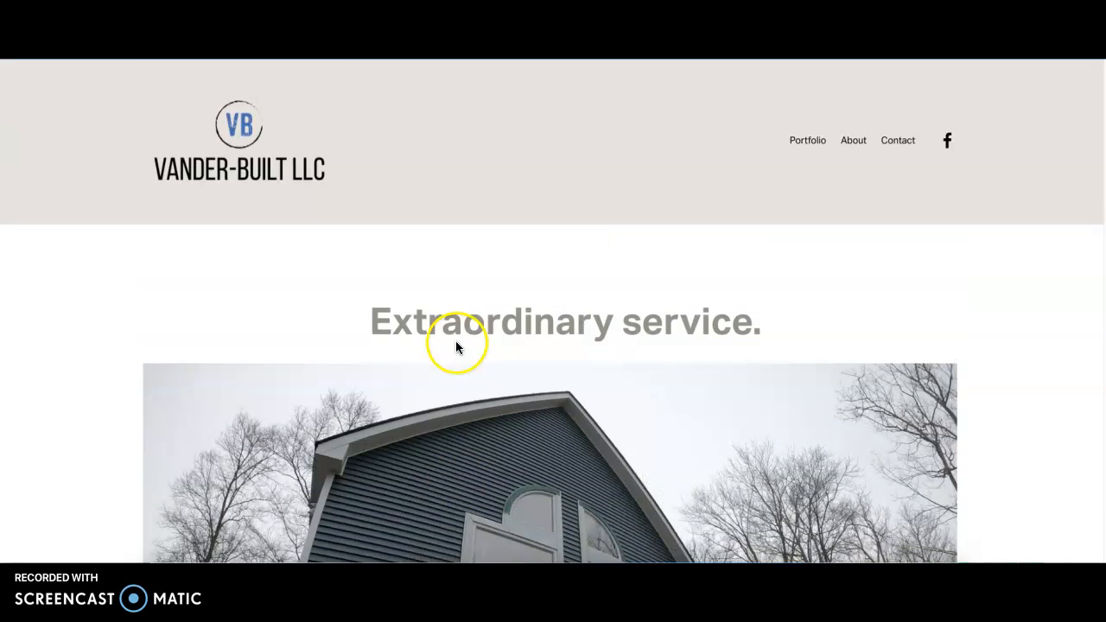
{"action": "scroll", "coordinate": [626, 341], "scroll_direction": "down", "scroll_amount": 8}
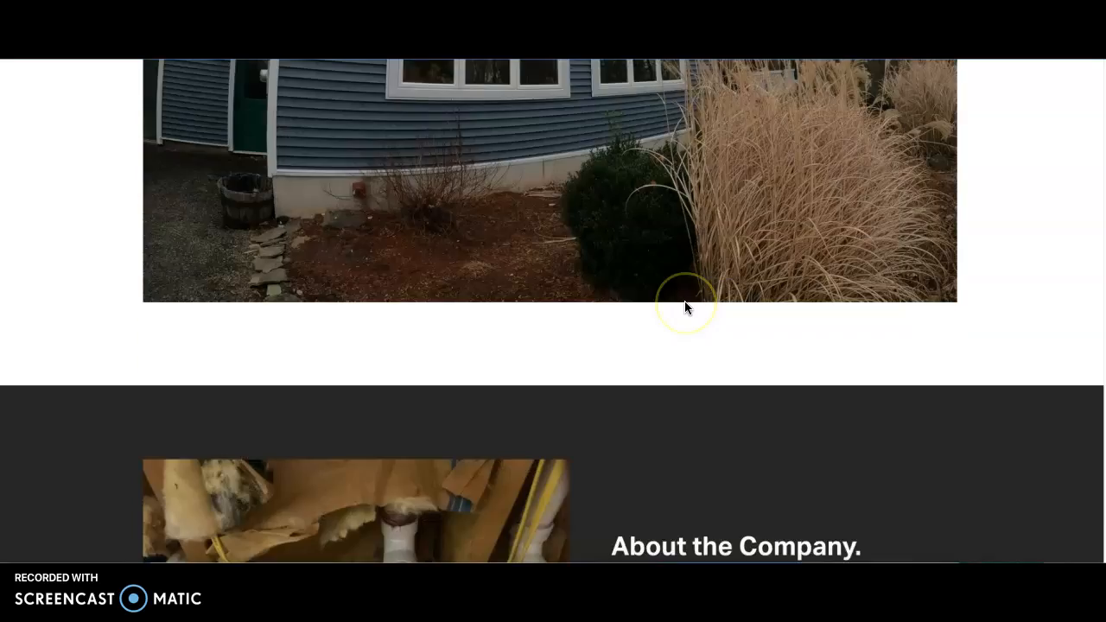
{"action": "scroll", "coordinate": [686, 306], "scroll_direction": "up", "scroll_amount": 1}
{"action": "scroll", "coordinate": [686, 306], "scroll_direction": "up", "scroll_amount": 5}
{"action": "left_click", "coordinate": [510, 261]}
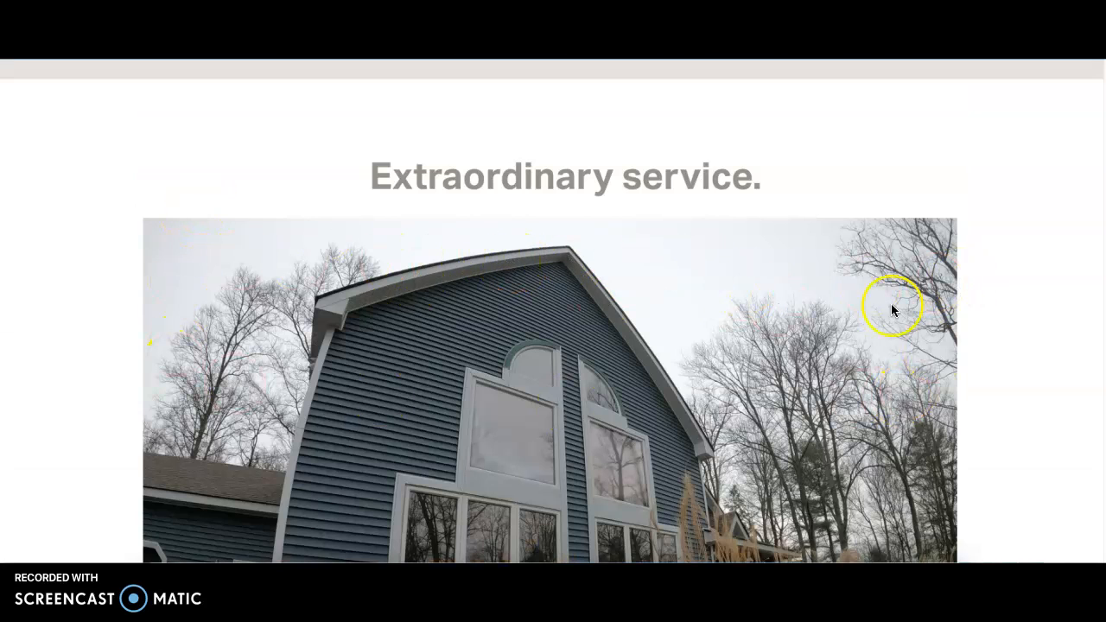
{"action": "scroll", "coordinate": [841, 306], "scroll_direction": "down", "scroll_amount": 4}
{"action": "scroll", "coordinate": [839, 307], "scroll_direction": "down", "scroll_amount": 5}
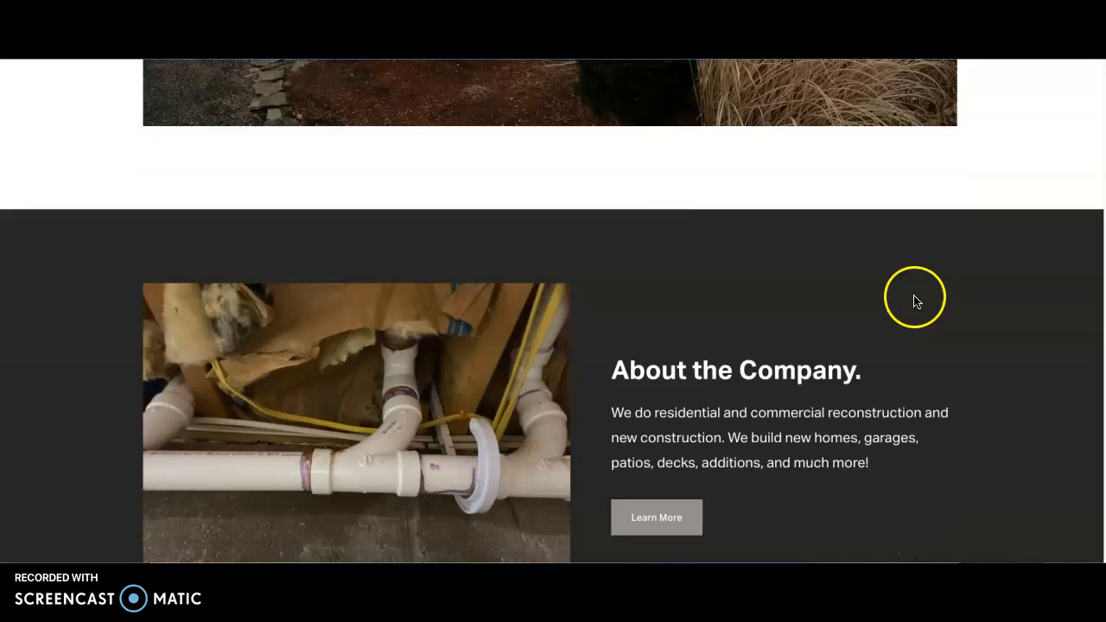
Switch from the Vander-Built homepage to Ahrefs and open the overview of generalcontractorelmirany.net to check its backlink and organic search metrics.
{"action": "scroll", "coordinate": [636, 179], "scroll_direction": "up", "scroll_amount": 3}
{"action": "scroll", "coordinate": [674, 182], "scroll_direction": "up", "scroll_amount": 7}
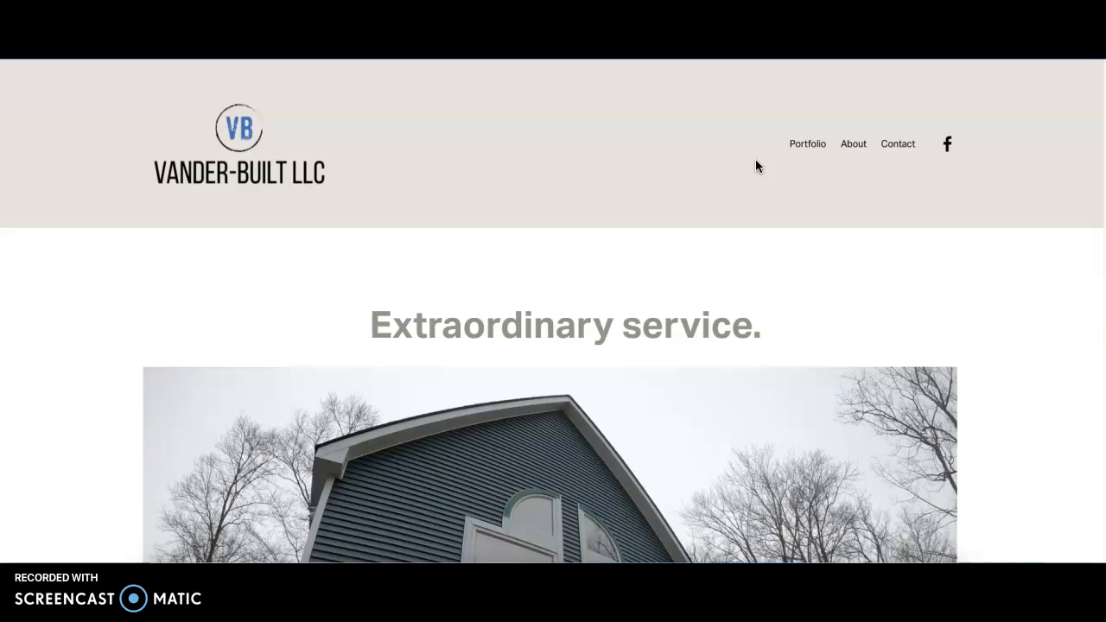
{"action": "key", "text": "ctrl+Tab"}
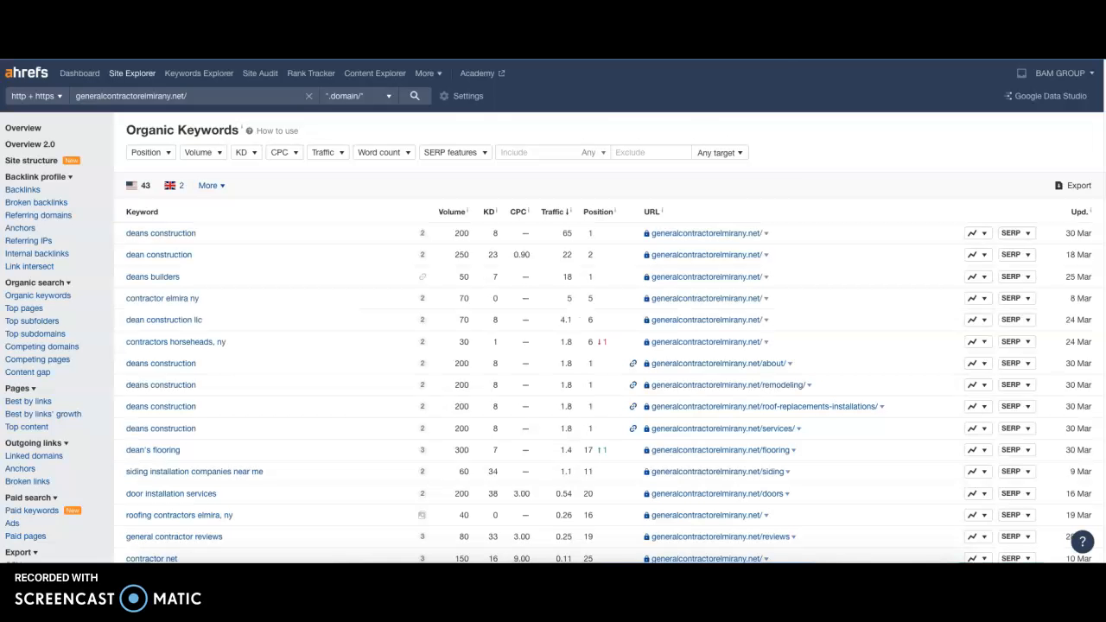
{"action": "left_click", "coordinate": [26, 131]}
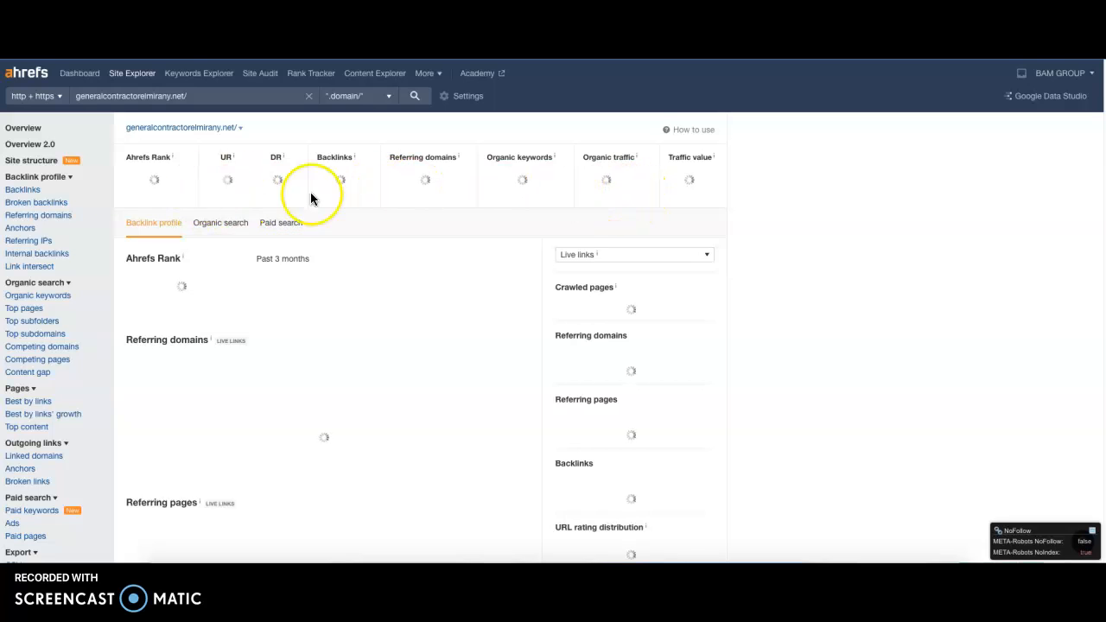
{"action": "scroll", "coordinate": [444, 212], "scroll_direction": "down", "scroll_amount": 1}
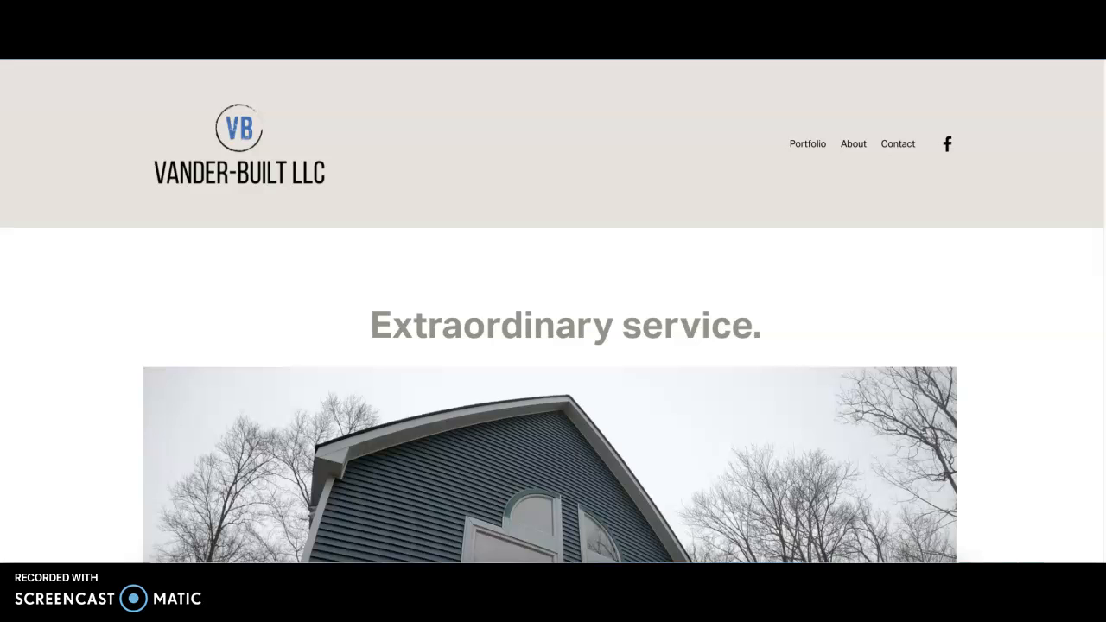
Revisit the Vander-Built homepage photo, and examine the map listings and organic results in the Google search for "home remodeling elmira ny".
{"action": "scroll", "coordinate": [518, 311], "scroll_direction": "down", "scroll_amount": 5}
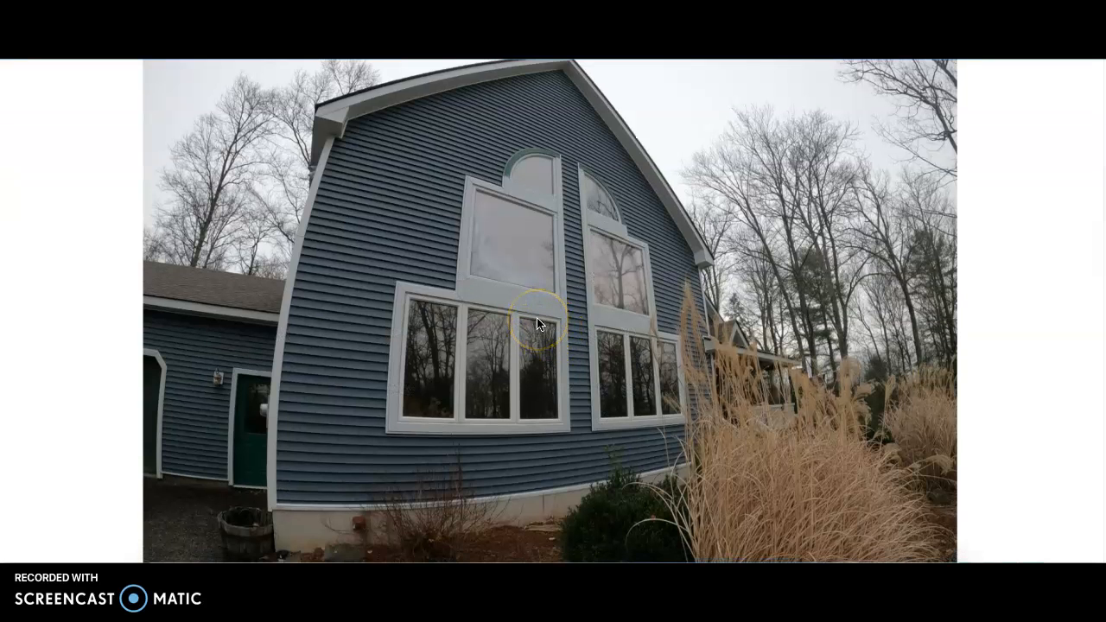
{"action": "scroll", "coordinate": [536, 323], "scroll_direction": "down", "scroll_amount": 4}
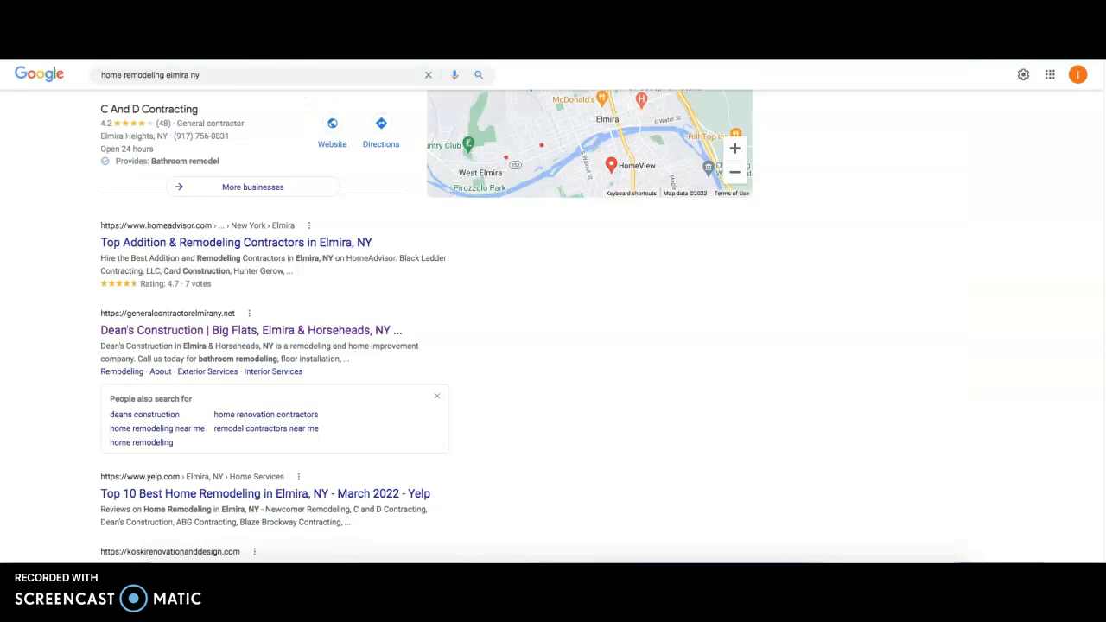
{"action": "scroll", "coordinate": [286, 248], "scroll_direction": "up", "scroll_amount": 5}
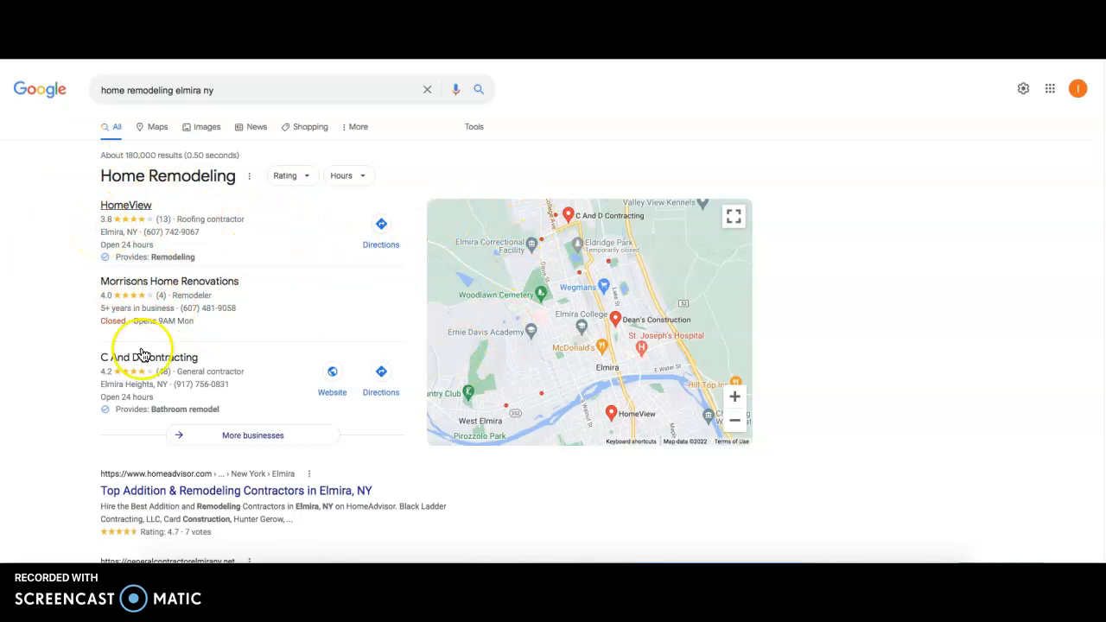
{"action": "scroll", "coordinate": [143, 355], "scroll_direction": "down", "scroll_amount": 1}
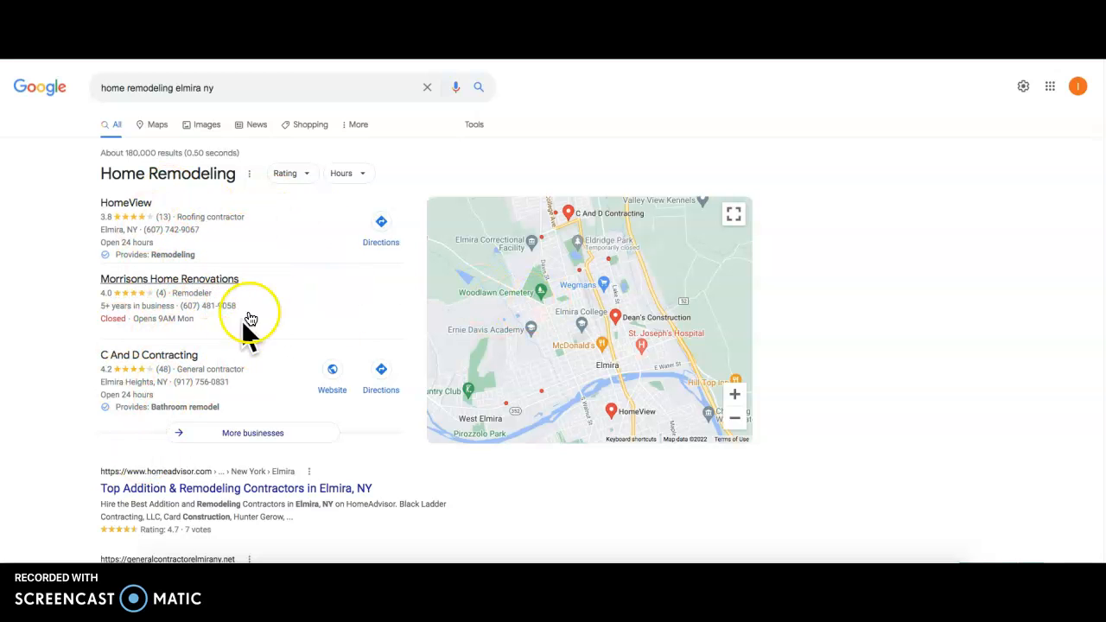
{"action": "scroll", "coordinate": [244, 326], "scroll_direction": "down", "scroll_amount": 1}
{"action": "scroll", "coordinate": [242, 333], "scroll_direction": "down", "scroll_amount": 3}
{"action": "scroll", "coordinate": [247, 358], "scroll_direction": "up", "scroll_amount": 1}
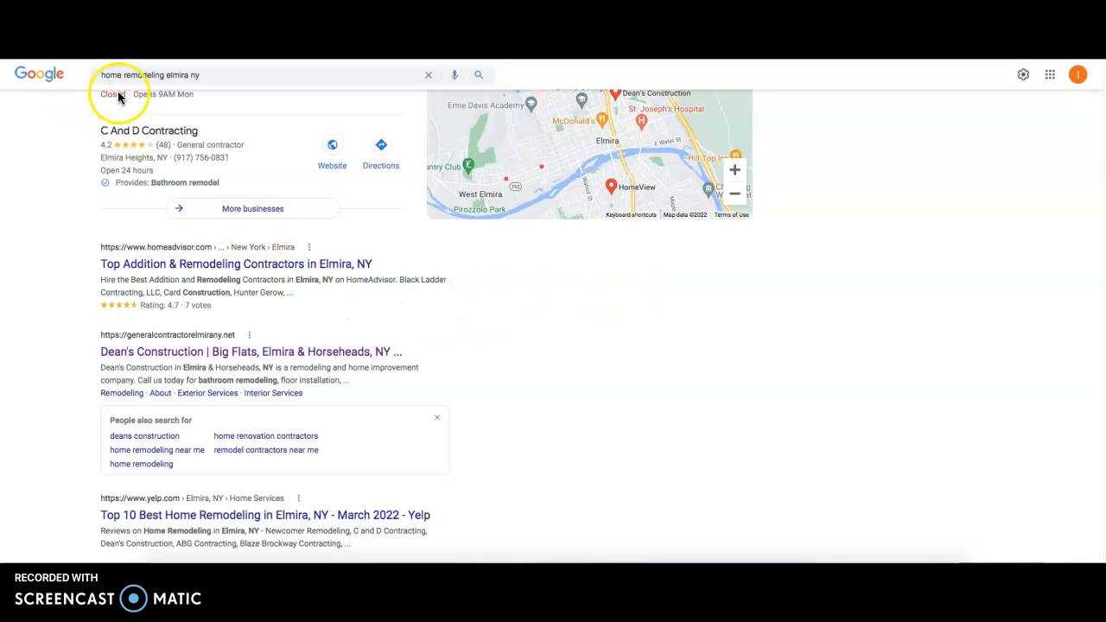
{"action": "scroll", "coordinate": [294, 269], "scroll_direction": "up", "scroll_amount": 3}
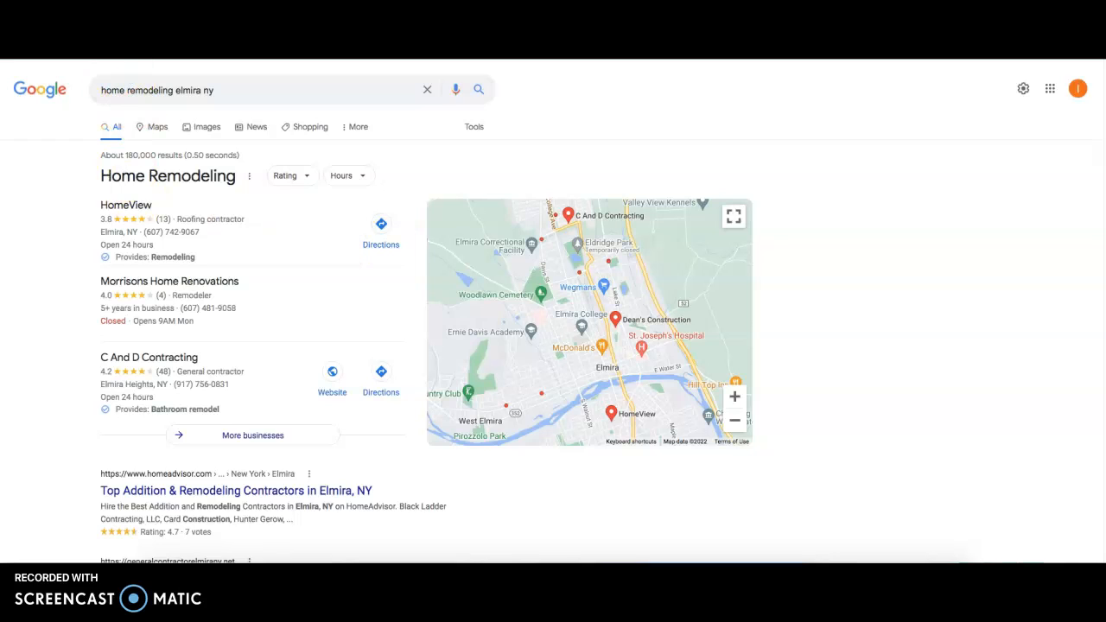